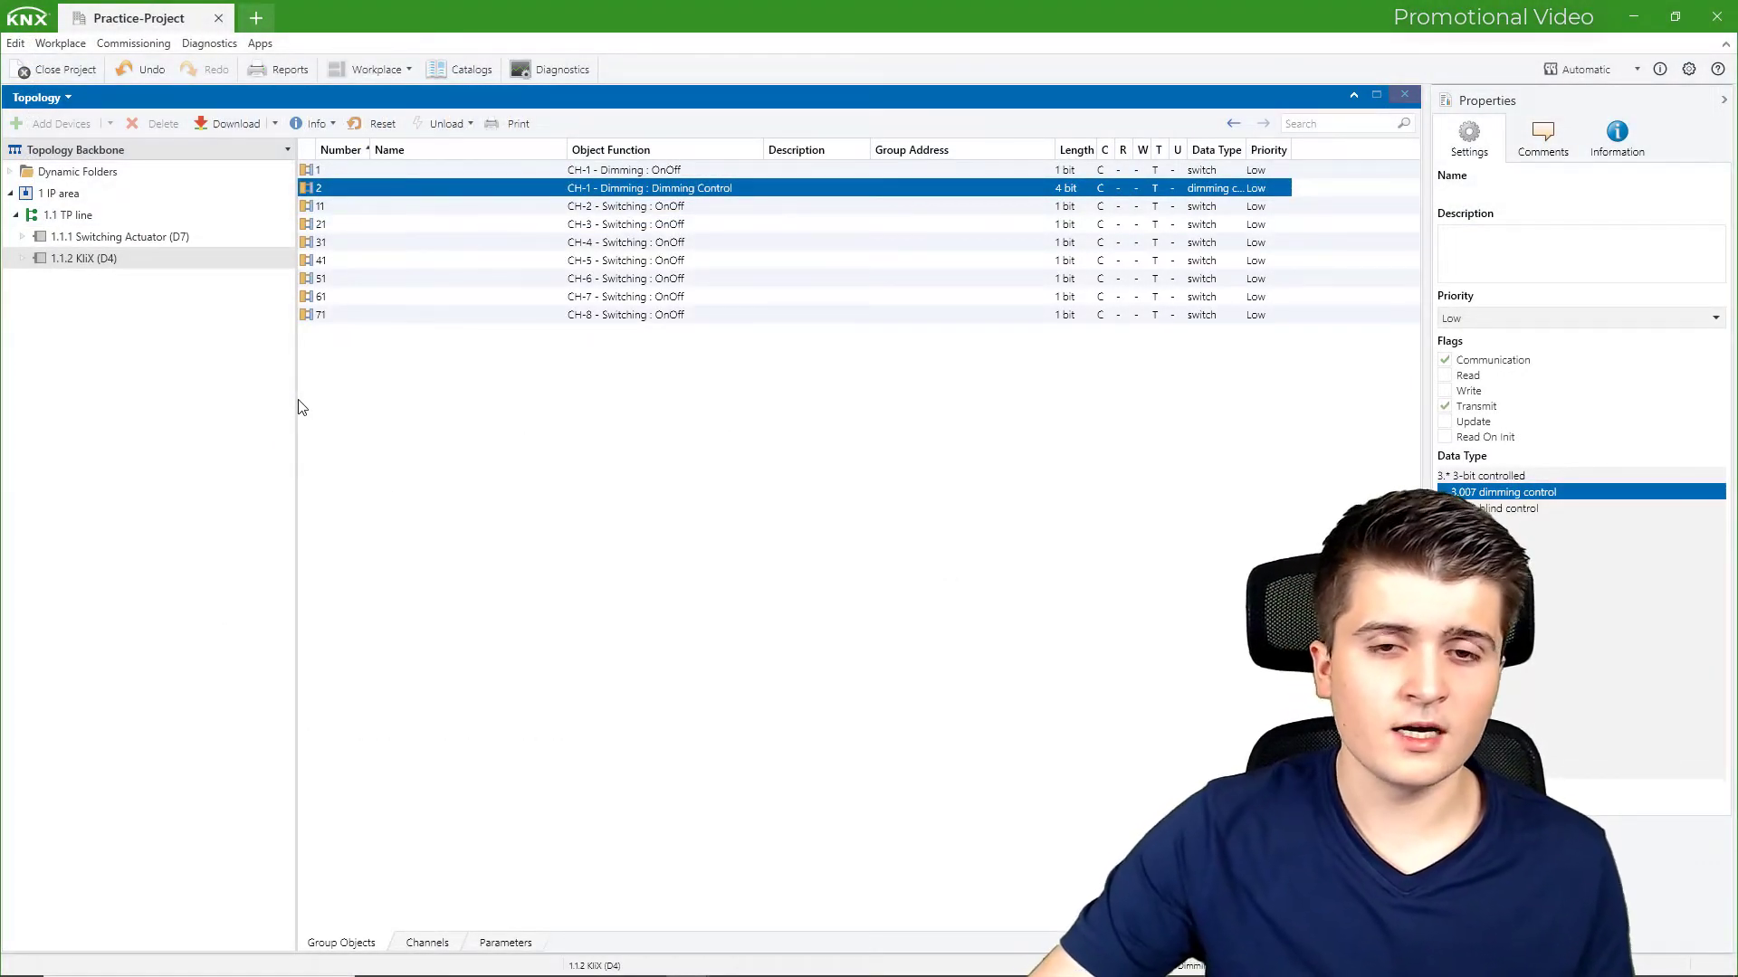
Disable the CH-1 Info OnOff object in the Switching Actuator (D7) parameters and return to its group objects
click(139, 237)
click(134, 261)
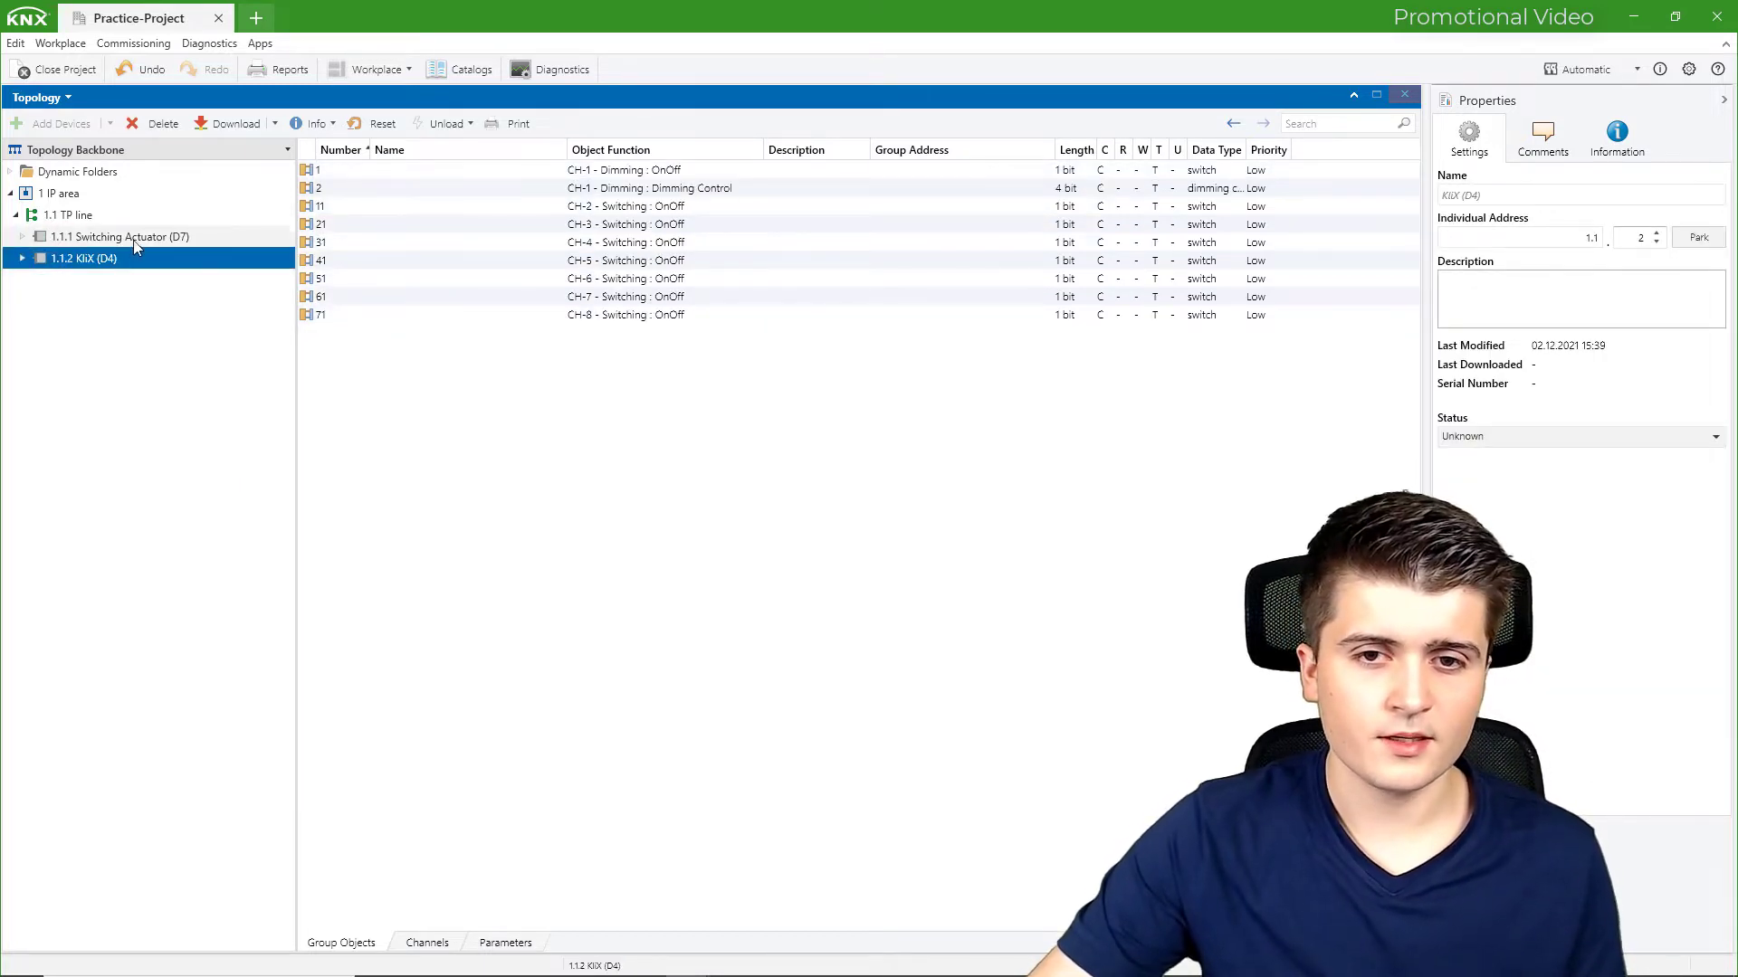
click(140, 238)
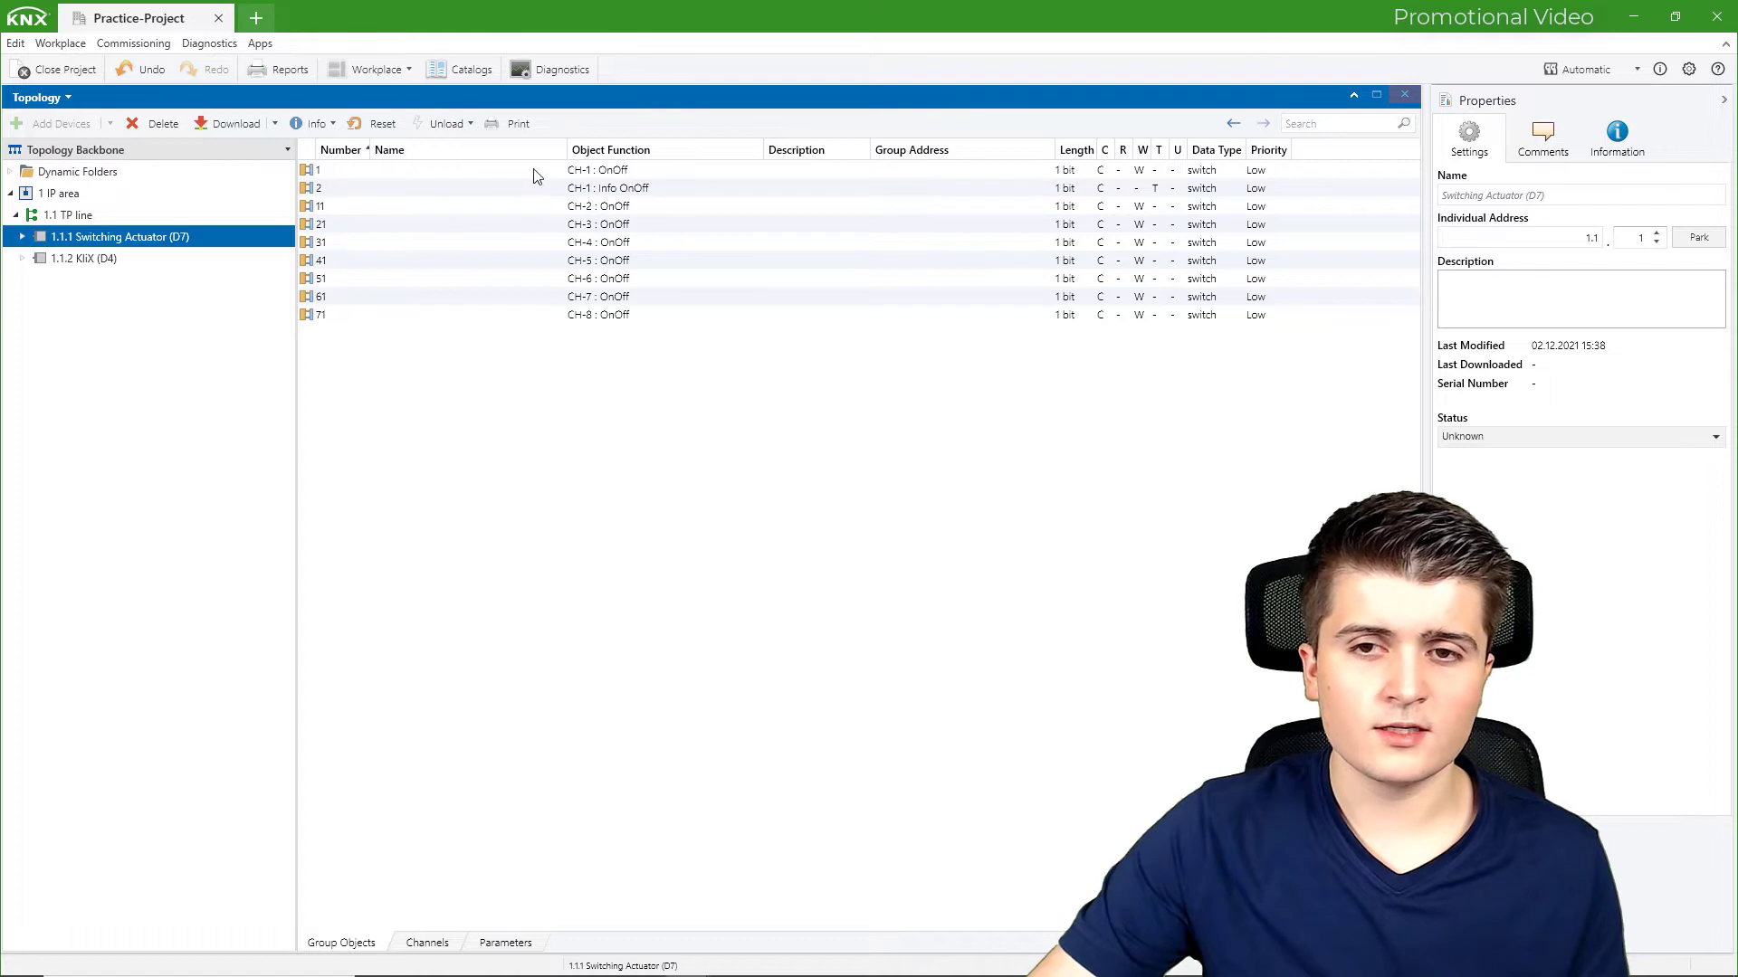
click(625, 175)
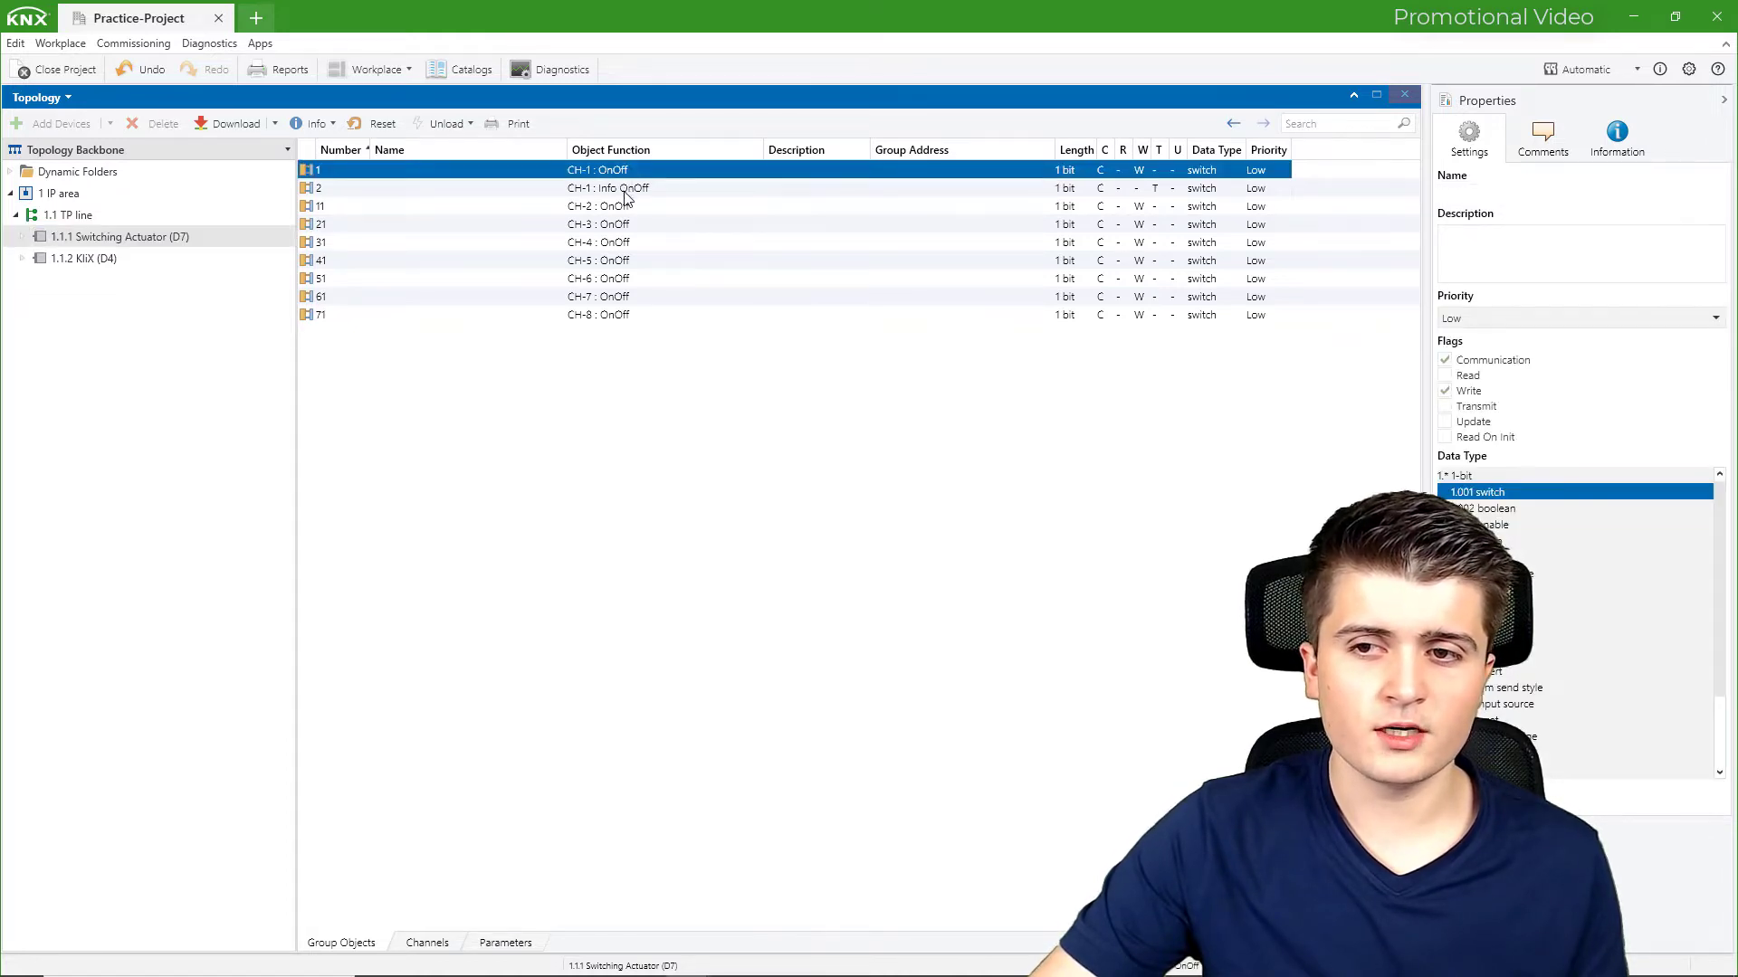
click(624, 190)
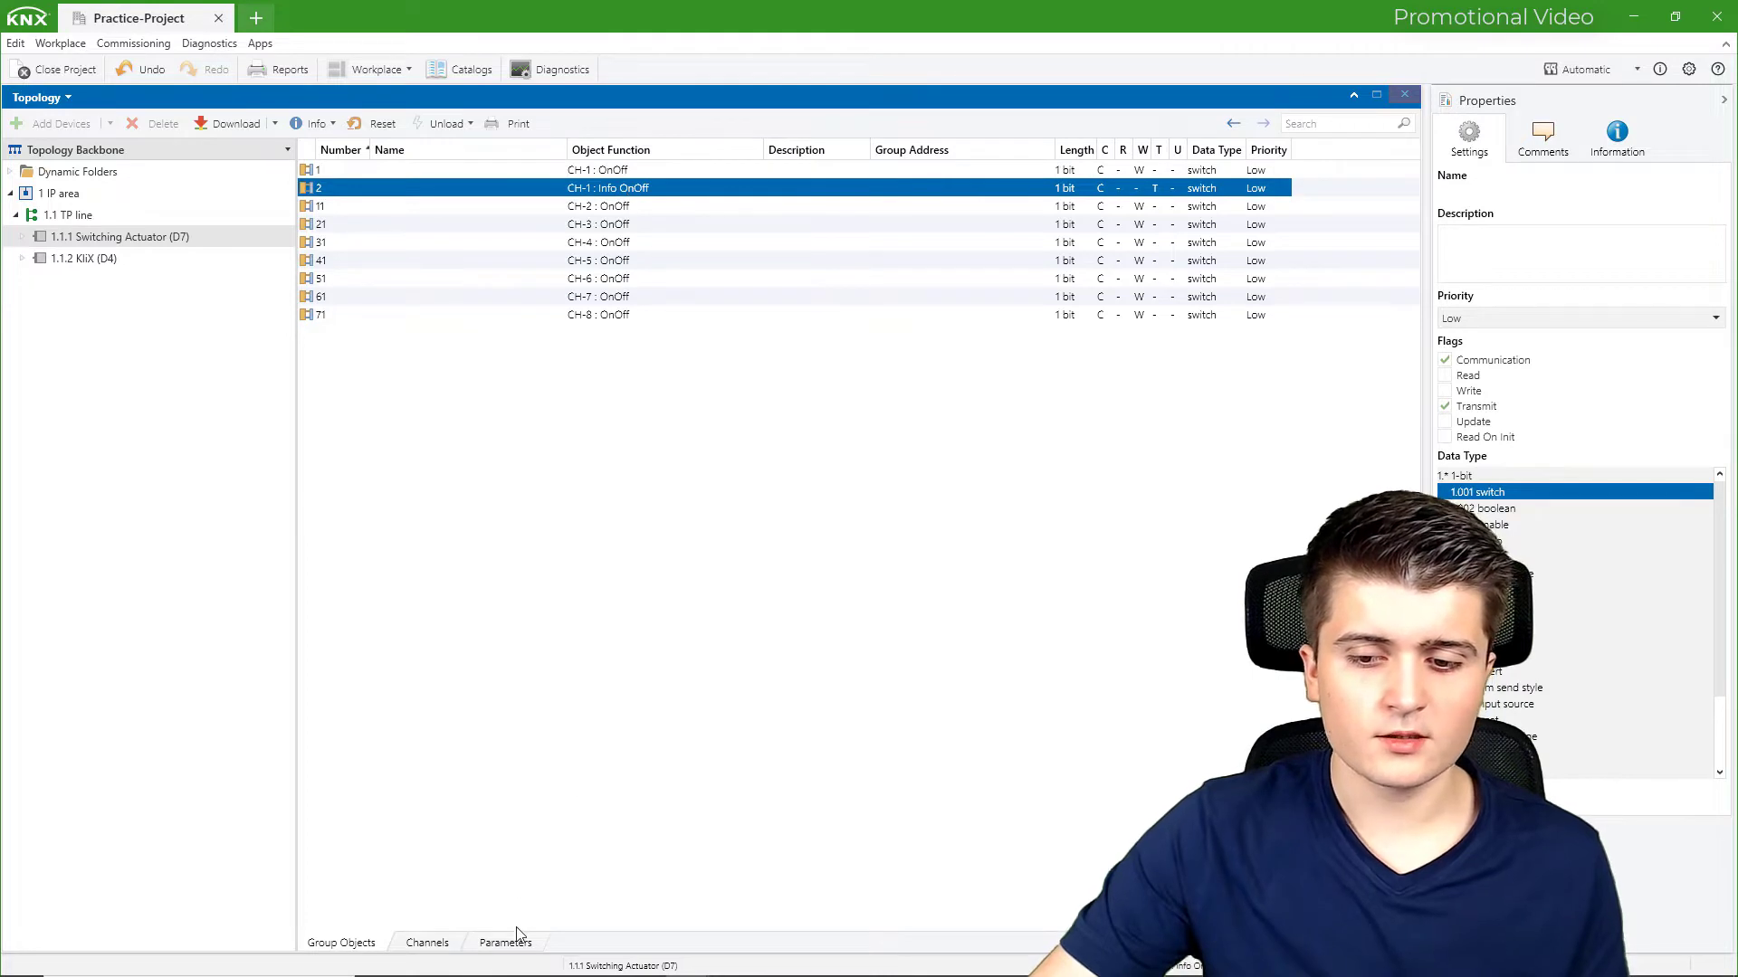
click(505, 943)
click(710, 194)
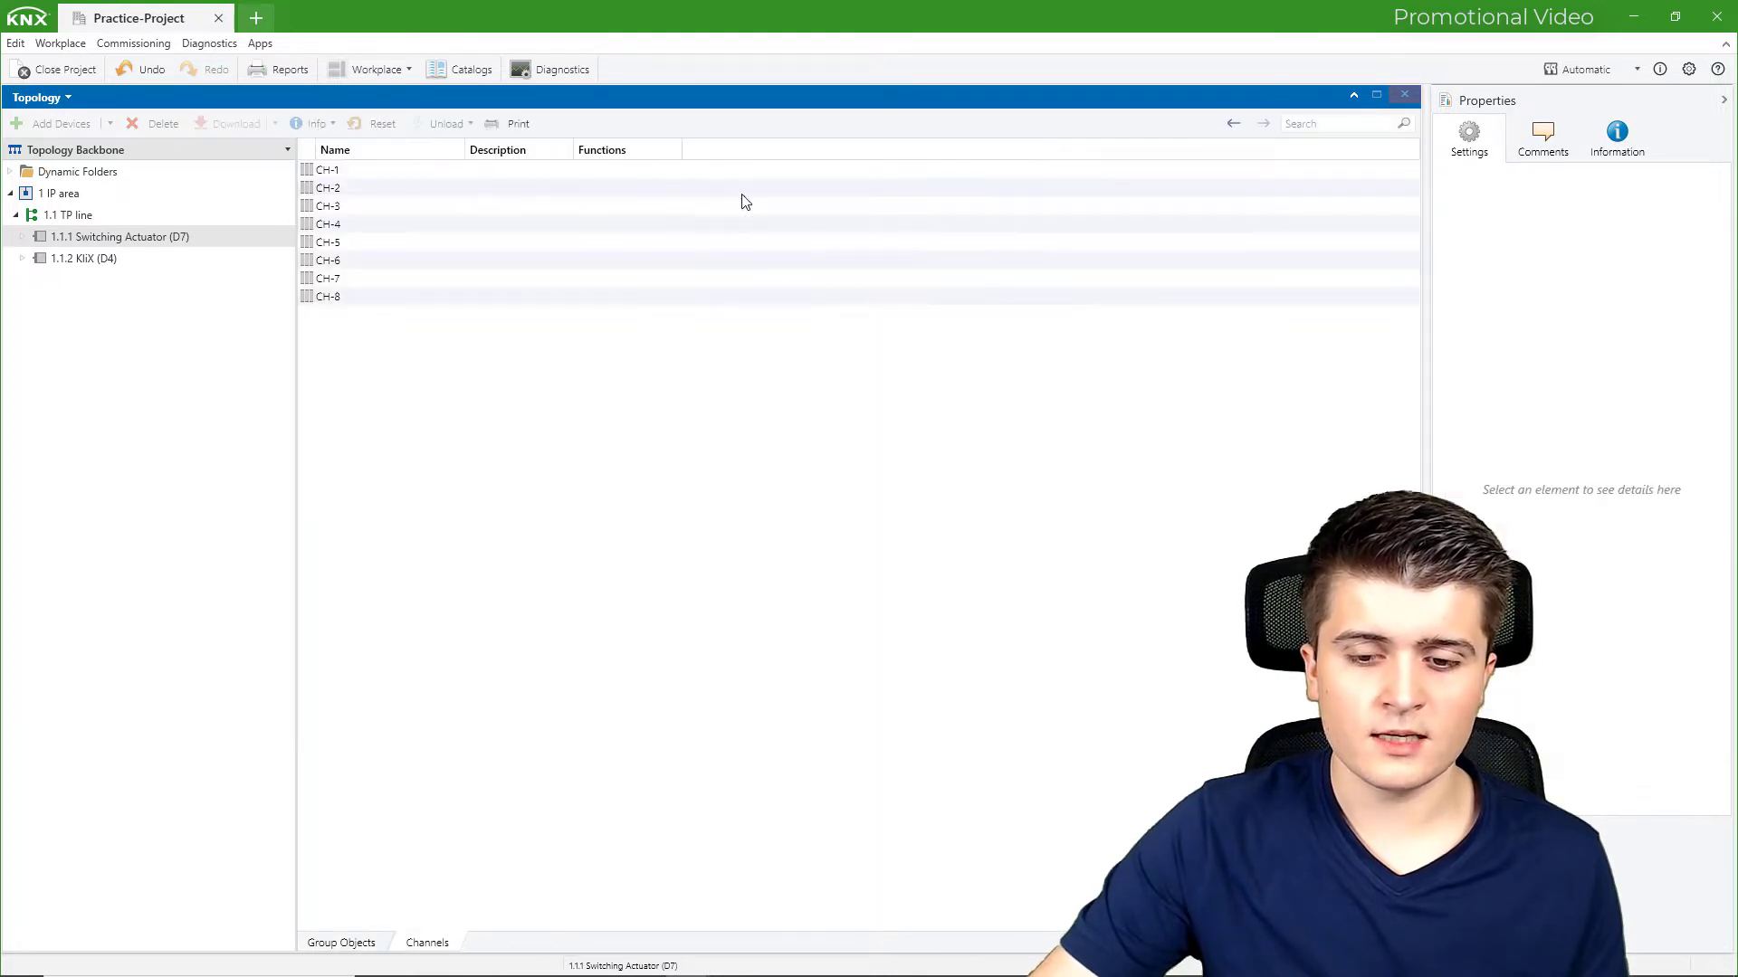
click(375, 944)
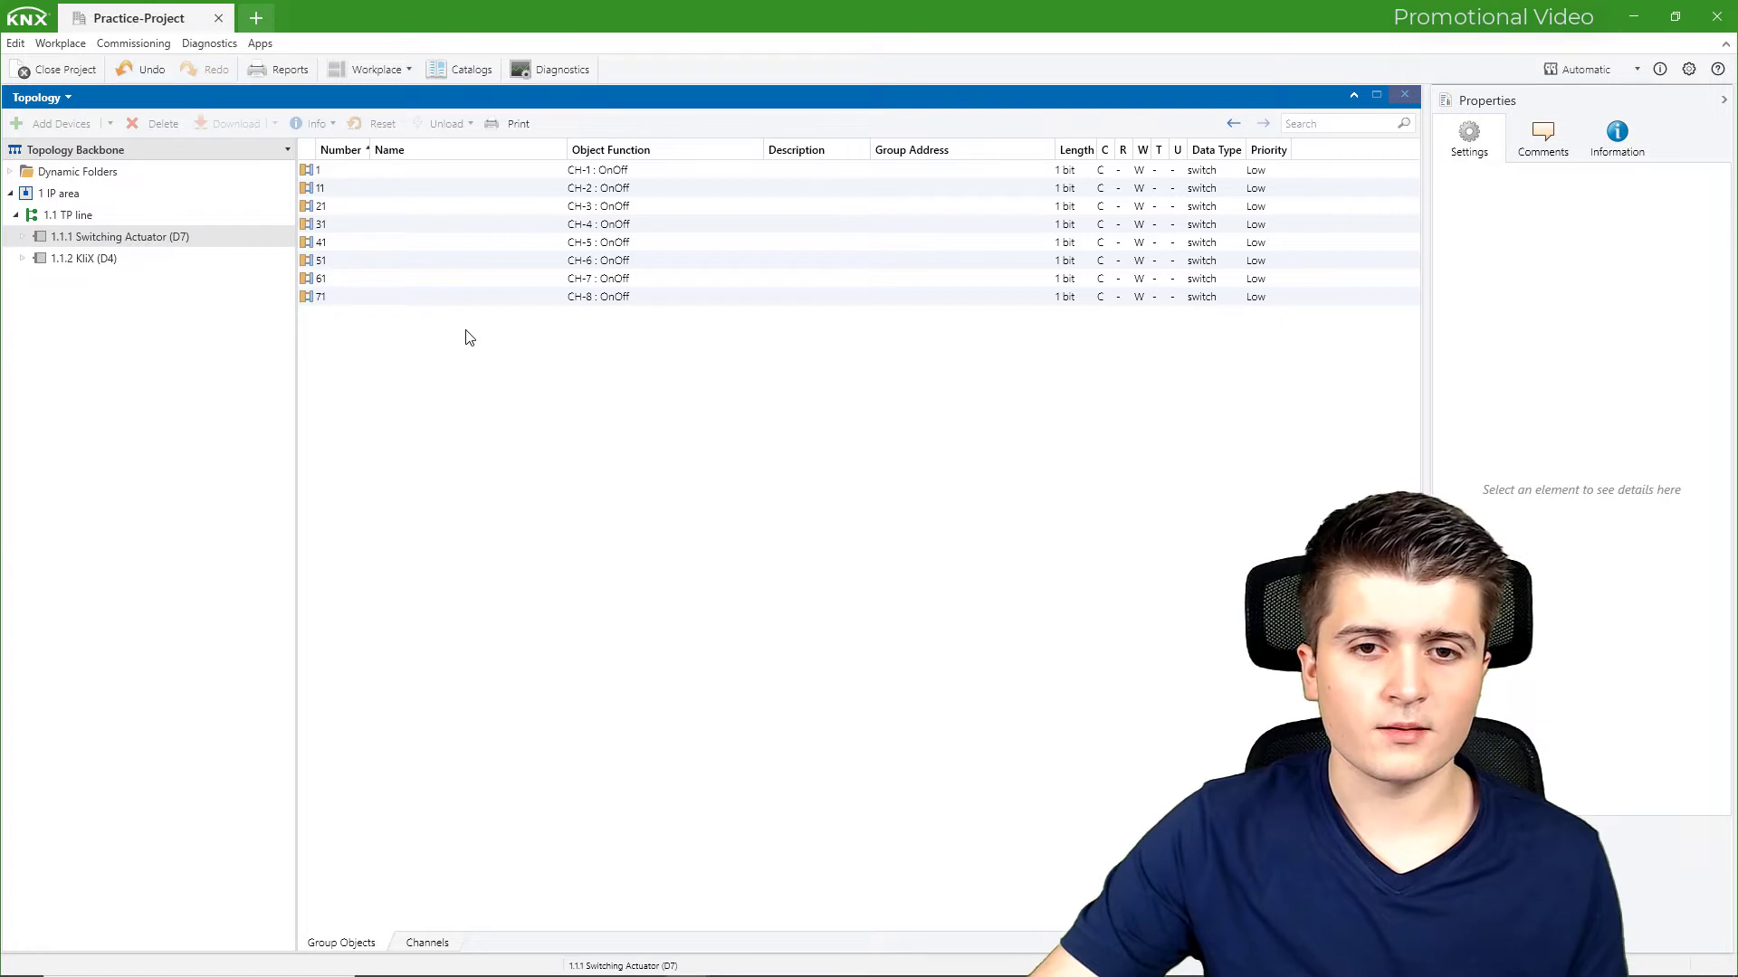
Set channel CH-1 of the KliX (D4) to the switching function in its parameters and return to its group objects
click(197, 257)
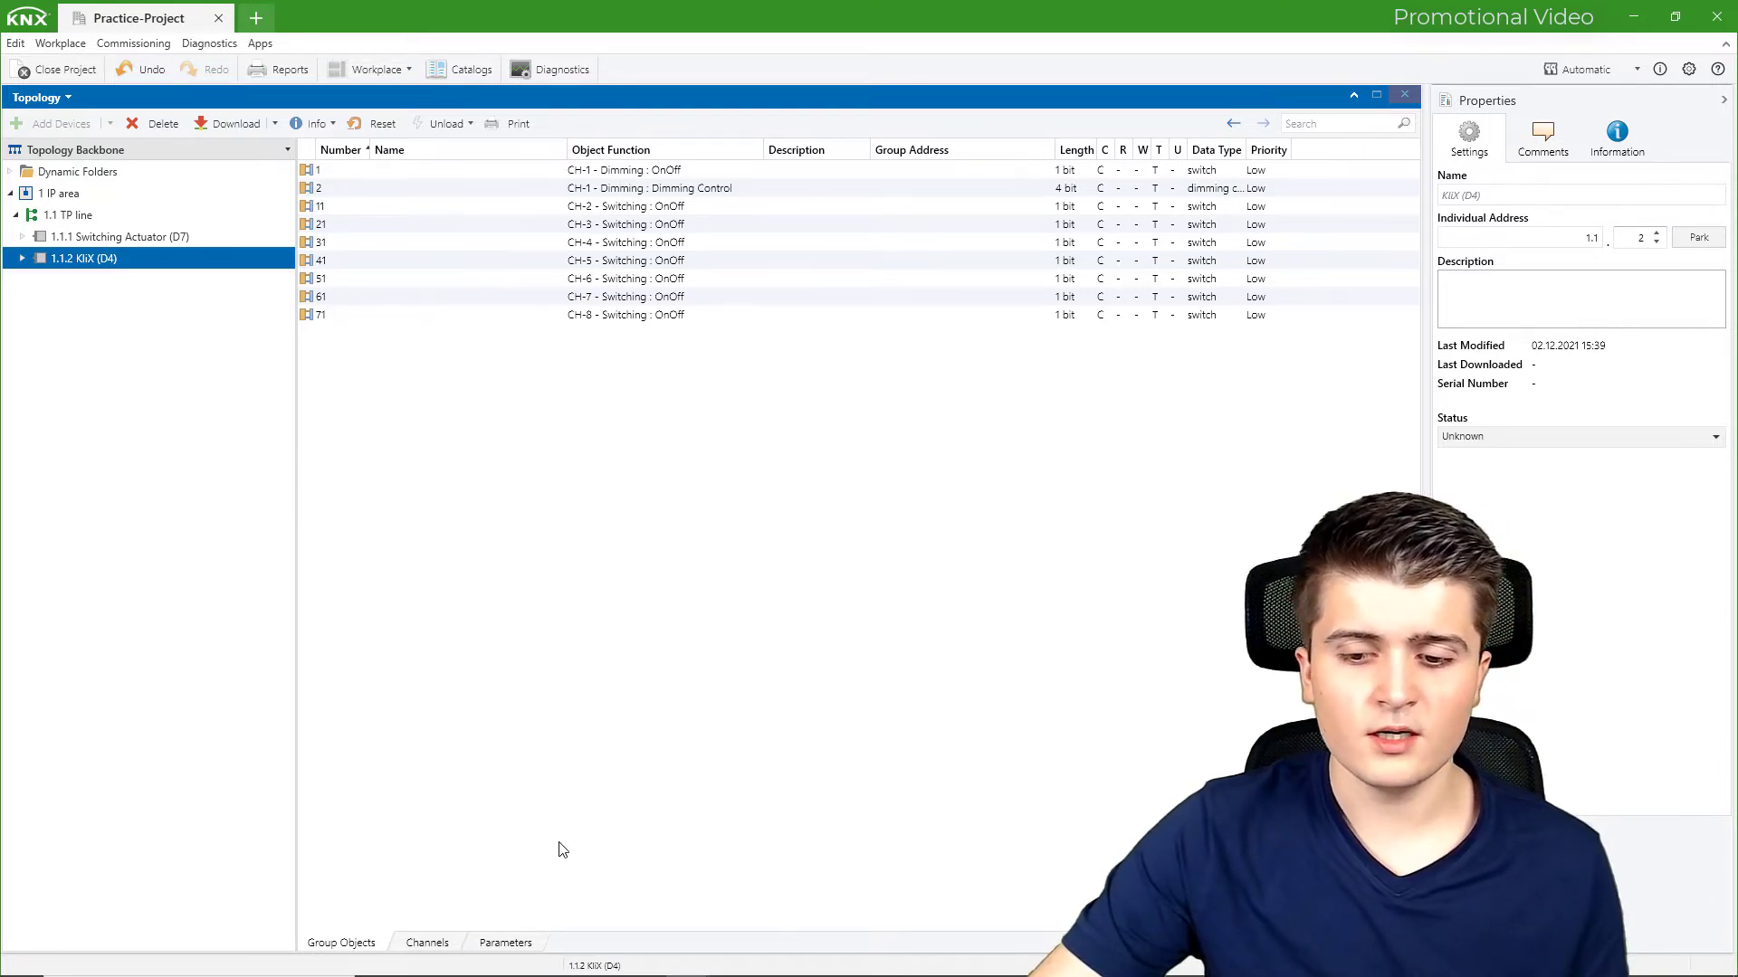
click(507, 943)
click(389, 233)
click(733, 195)
click(725, 258)
click(335, 942)
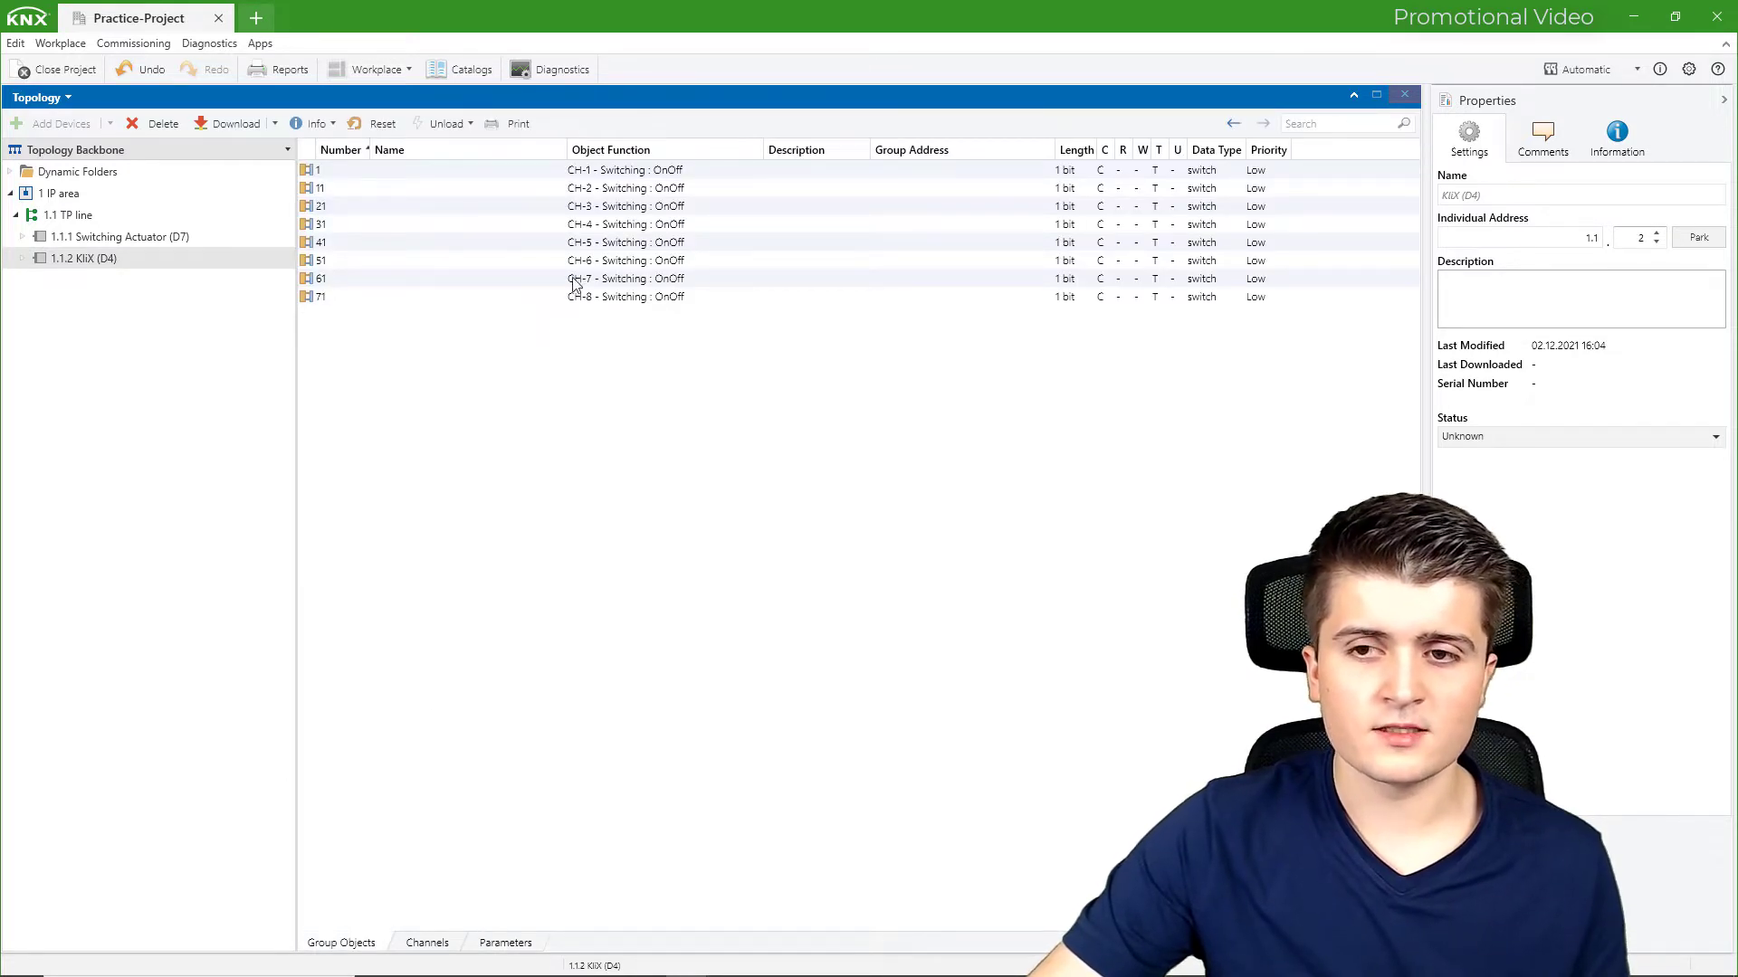
Check the CH-1 OnOff object of both devices and open a new Group Addresses panel beneath the topology
click(417, 165)
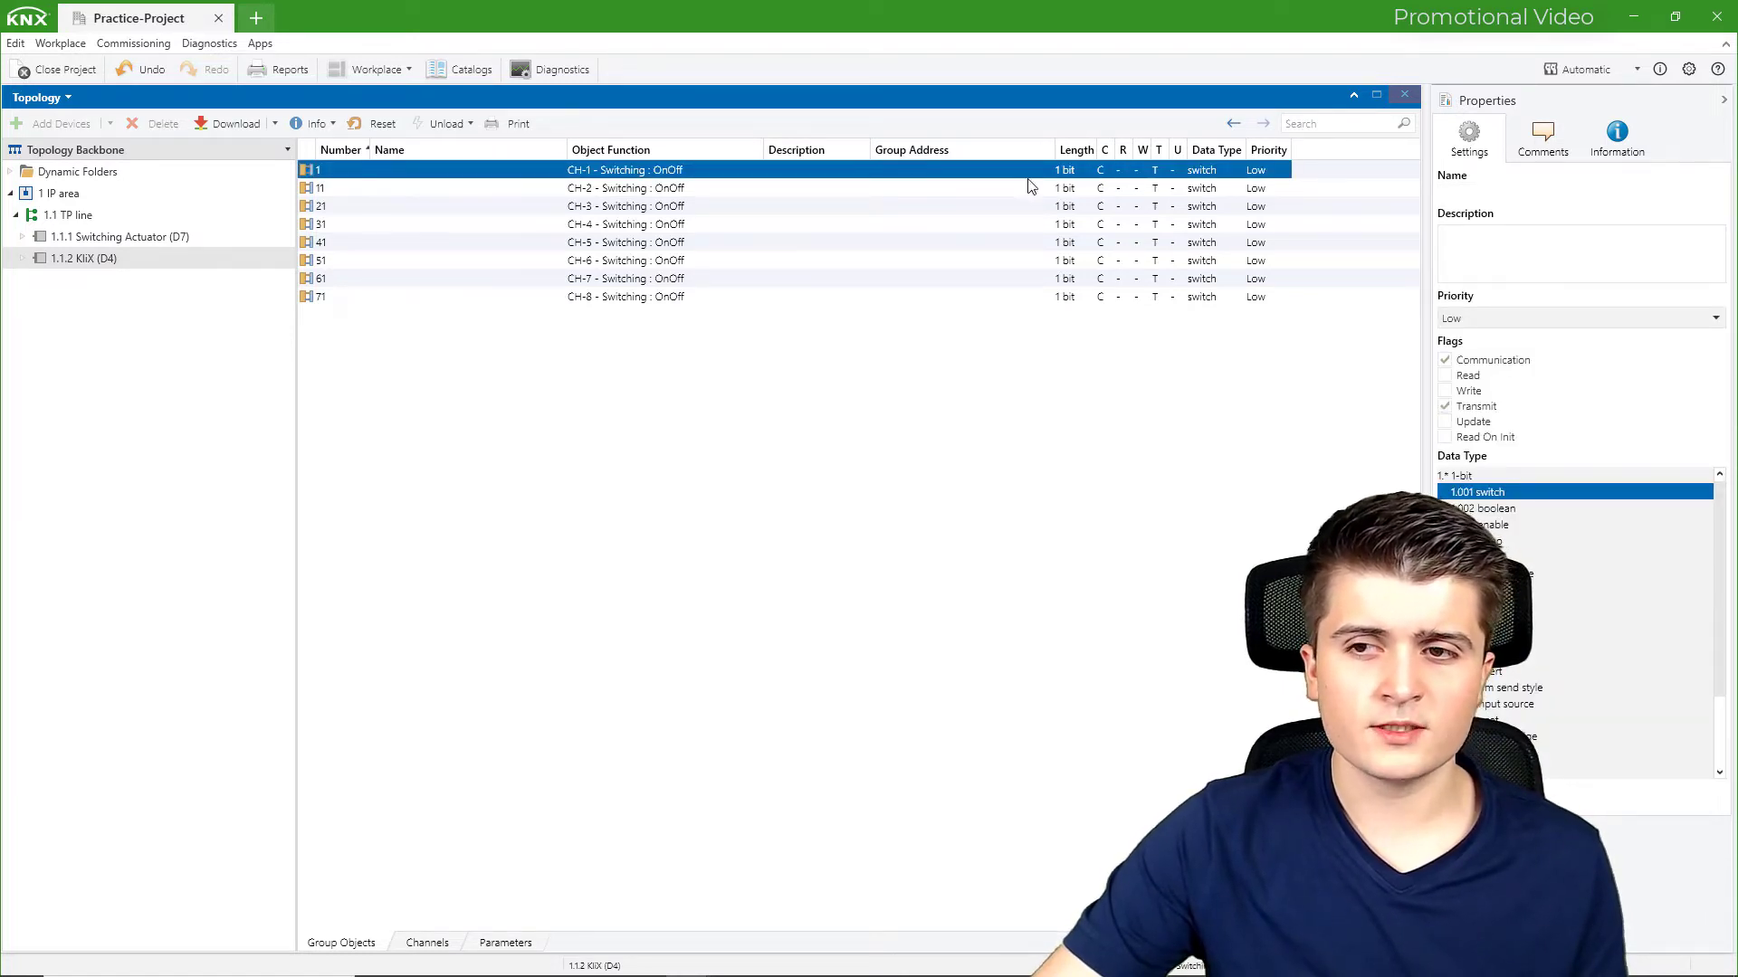
click(181, 238)
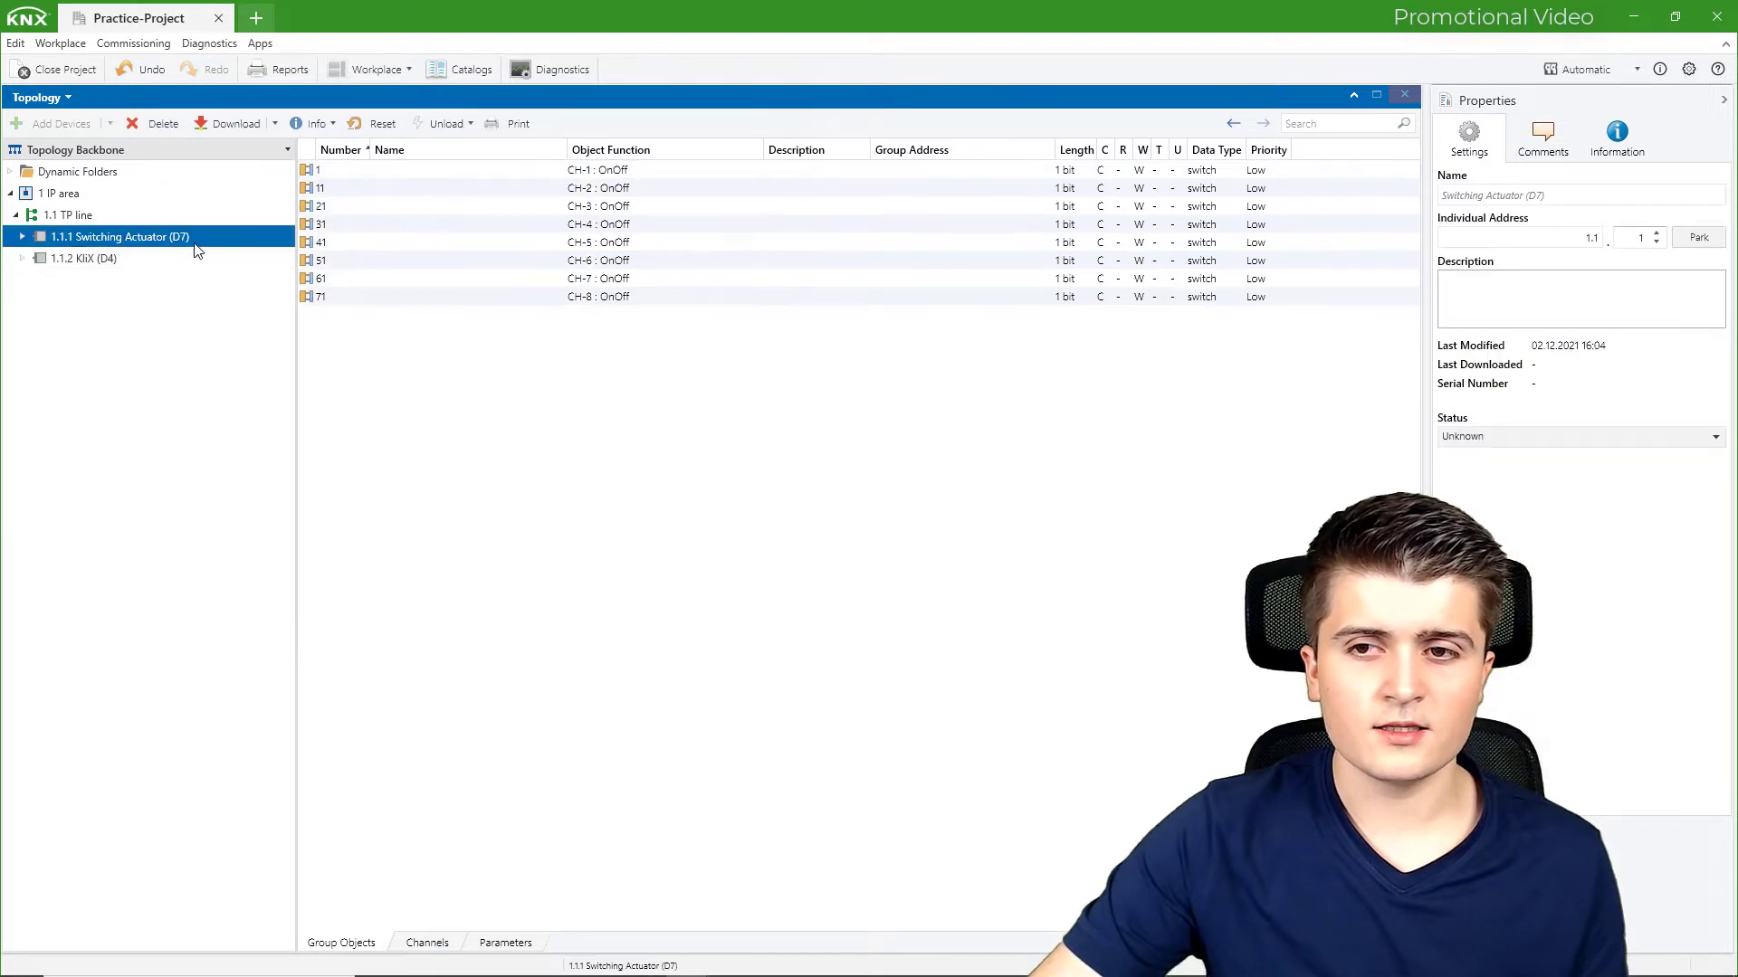
click(487, 171)
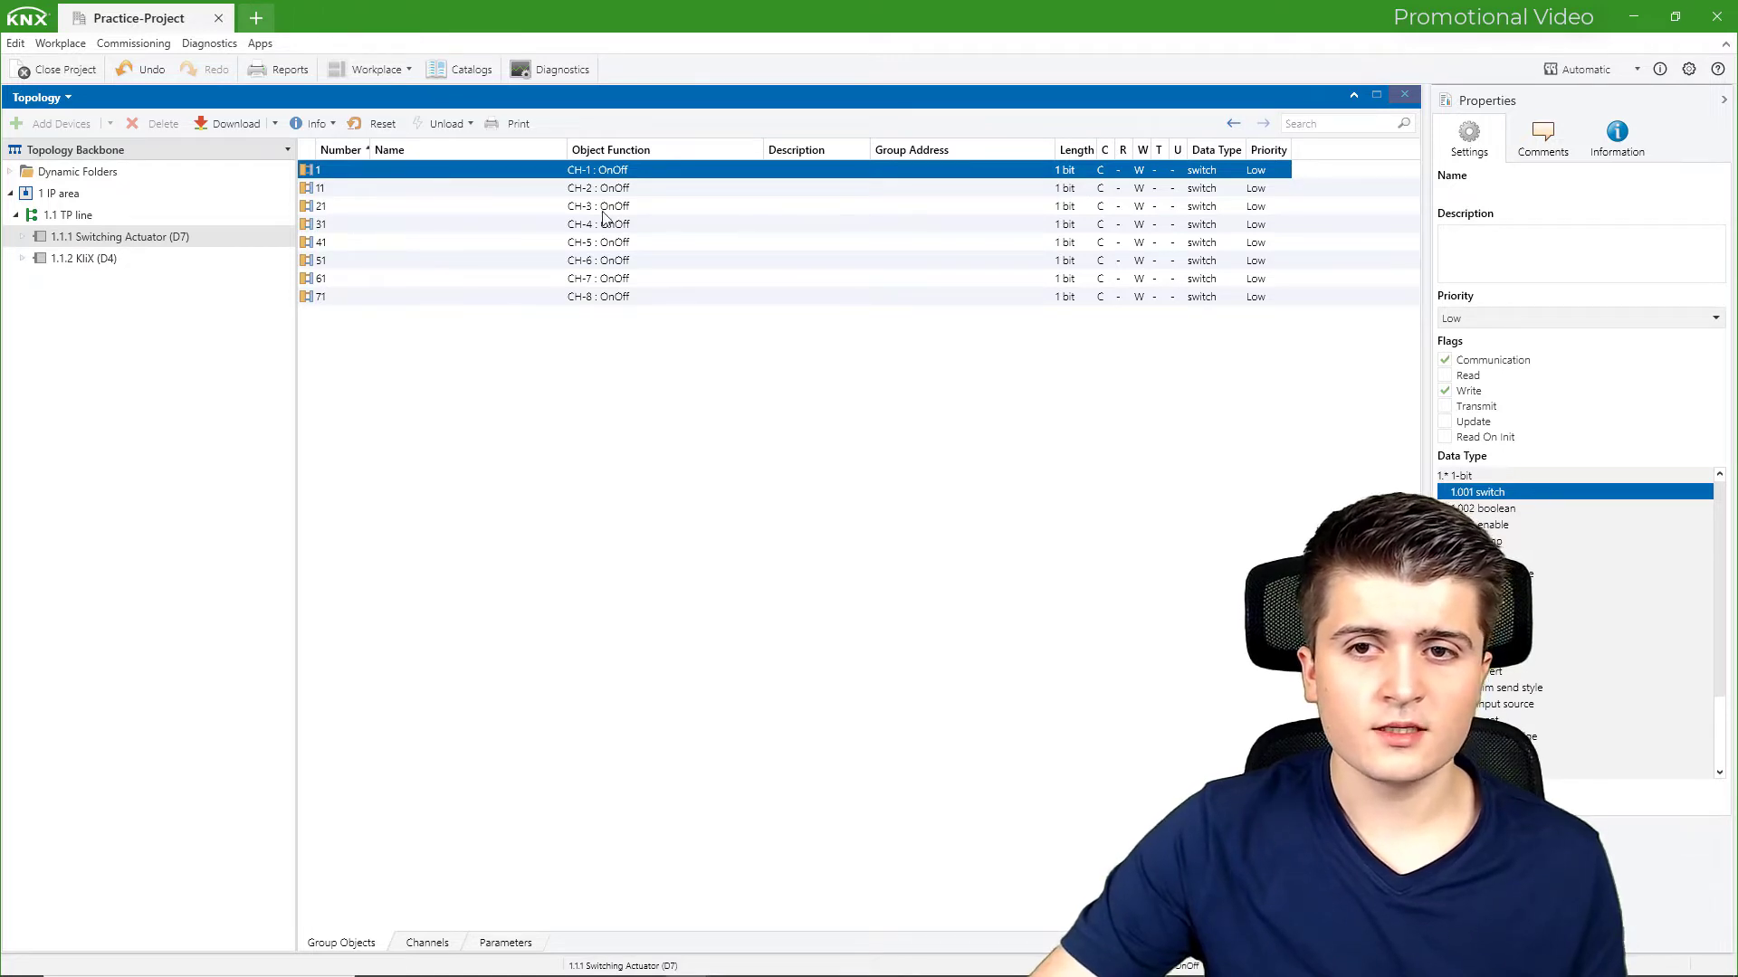
click(378, 70)
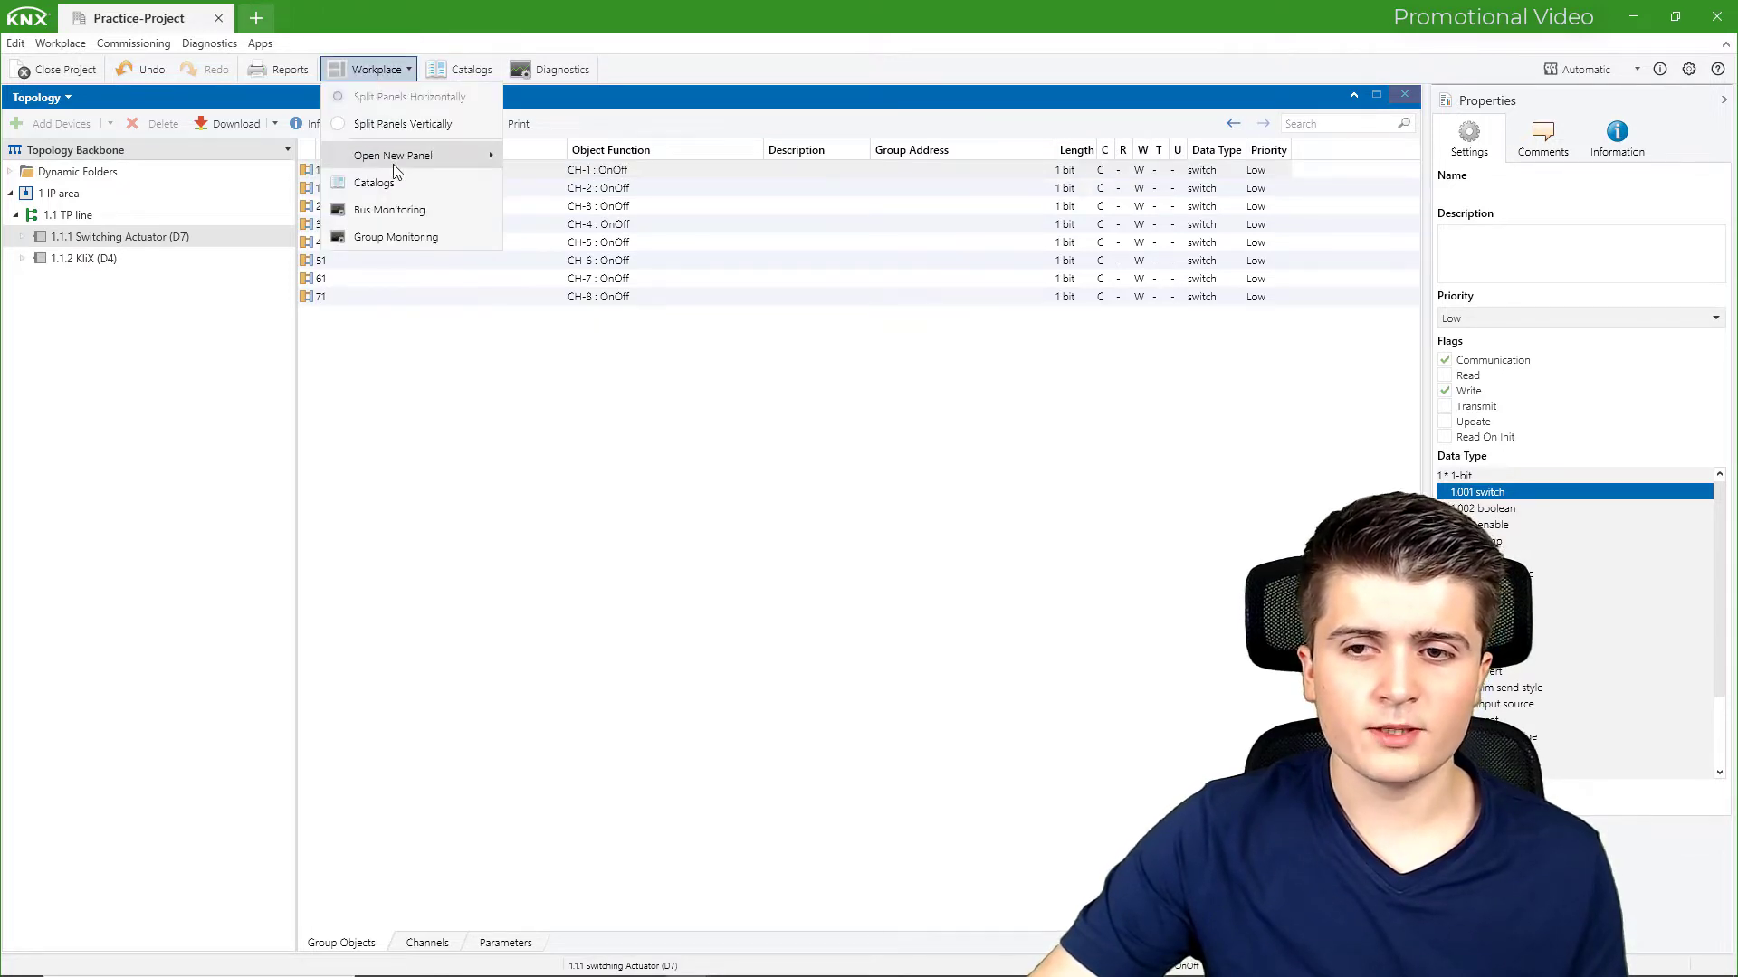
mouse_move(403, 156)
click(599, 184)
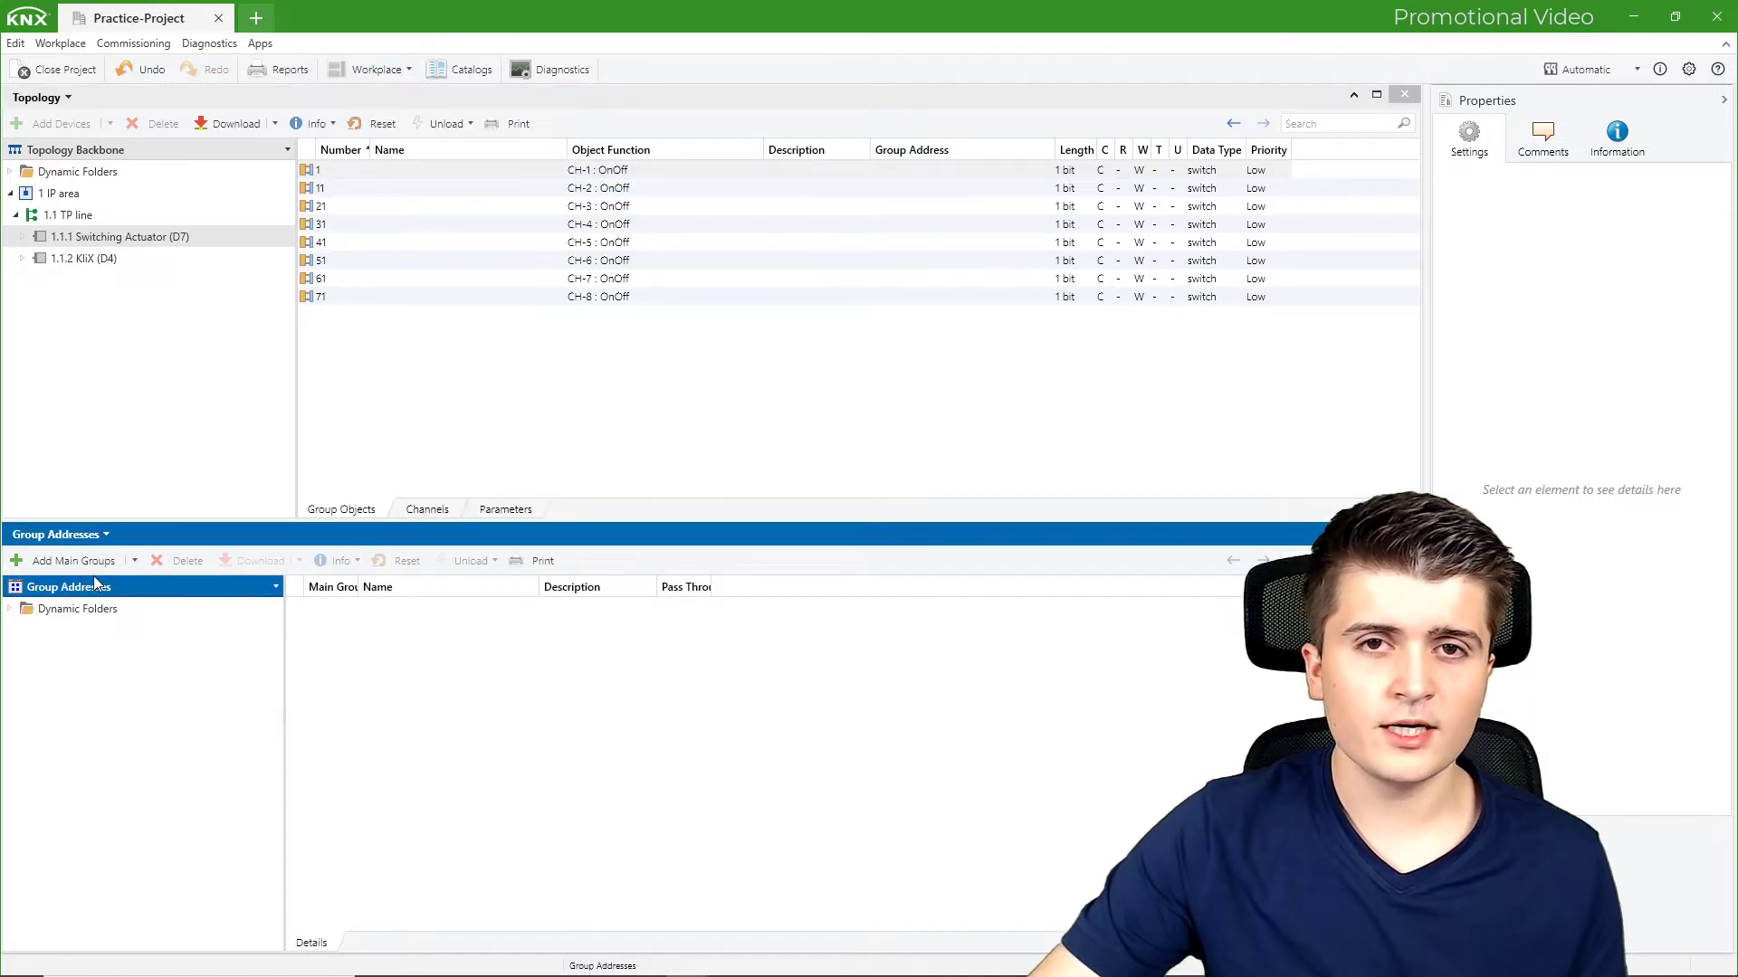
Add one main group named "Lightning" to the group addresses
click(36, 563)
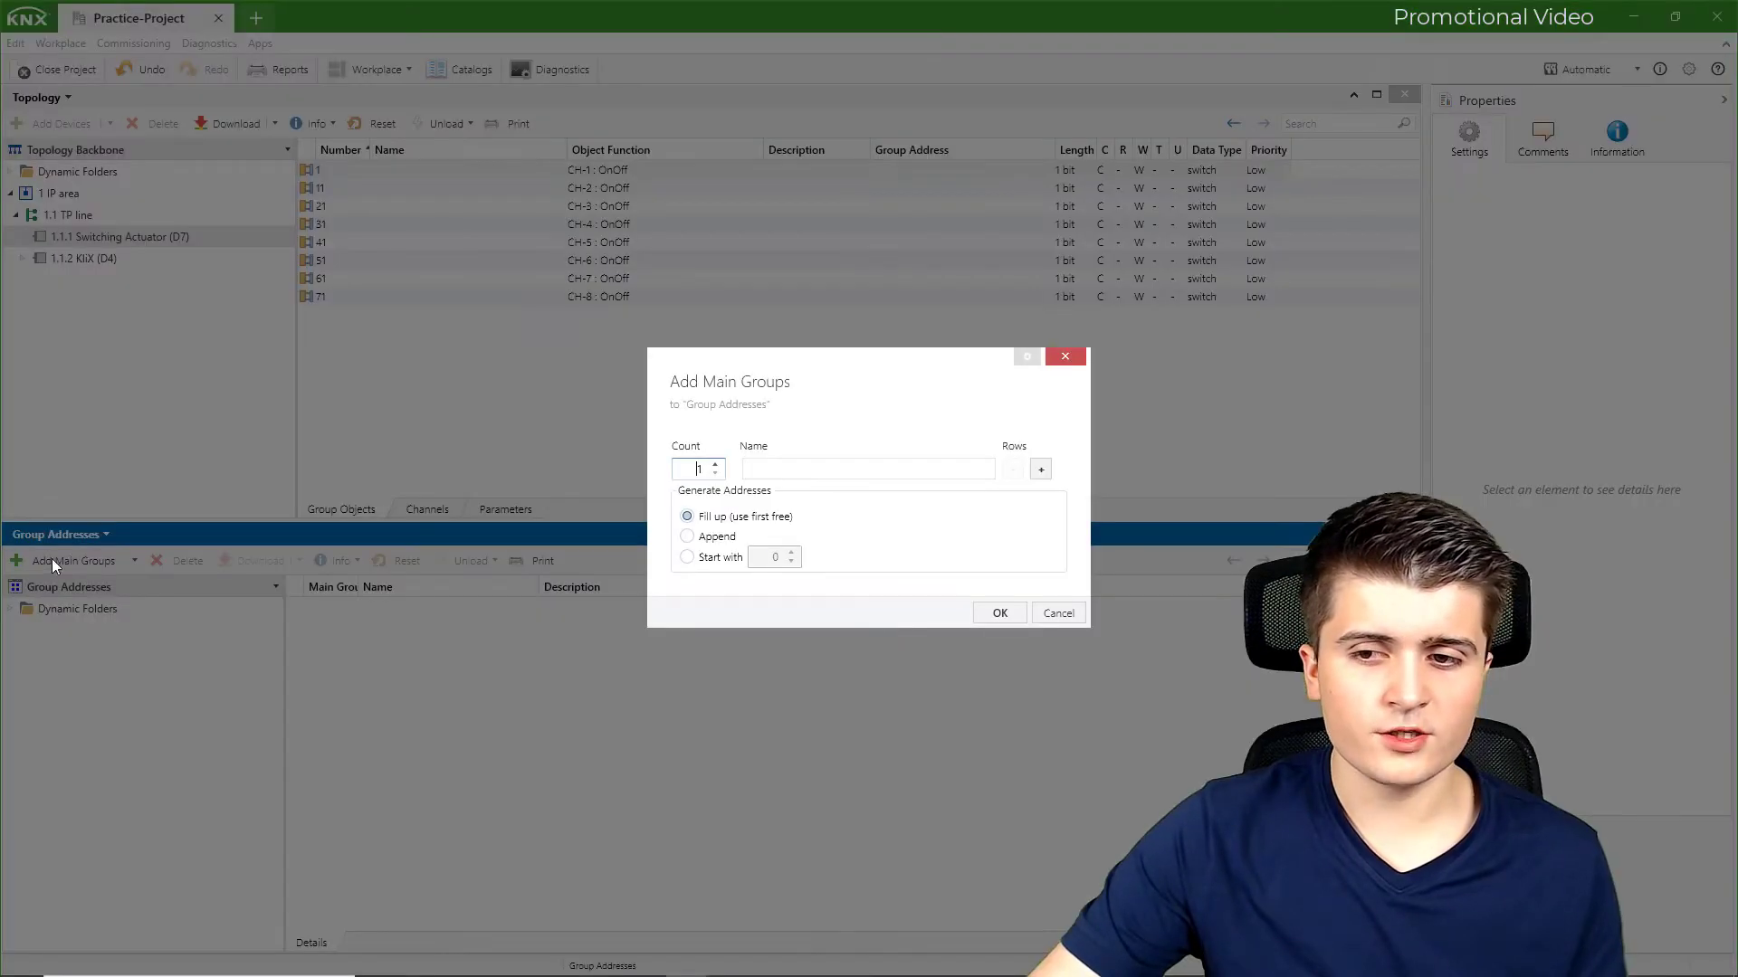
click(800, 465)
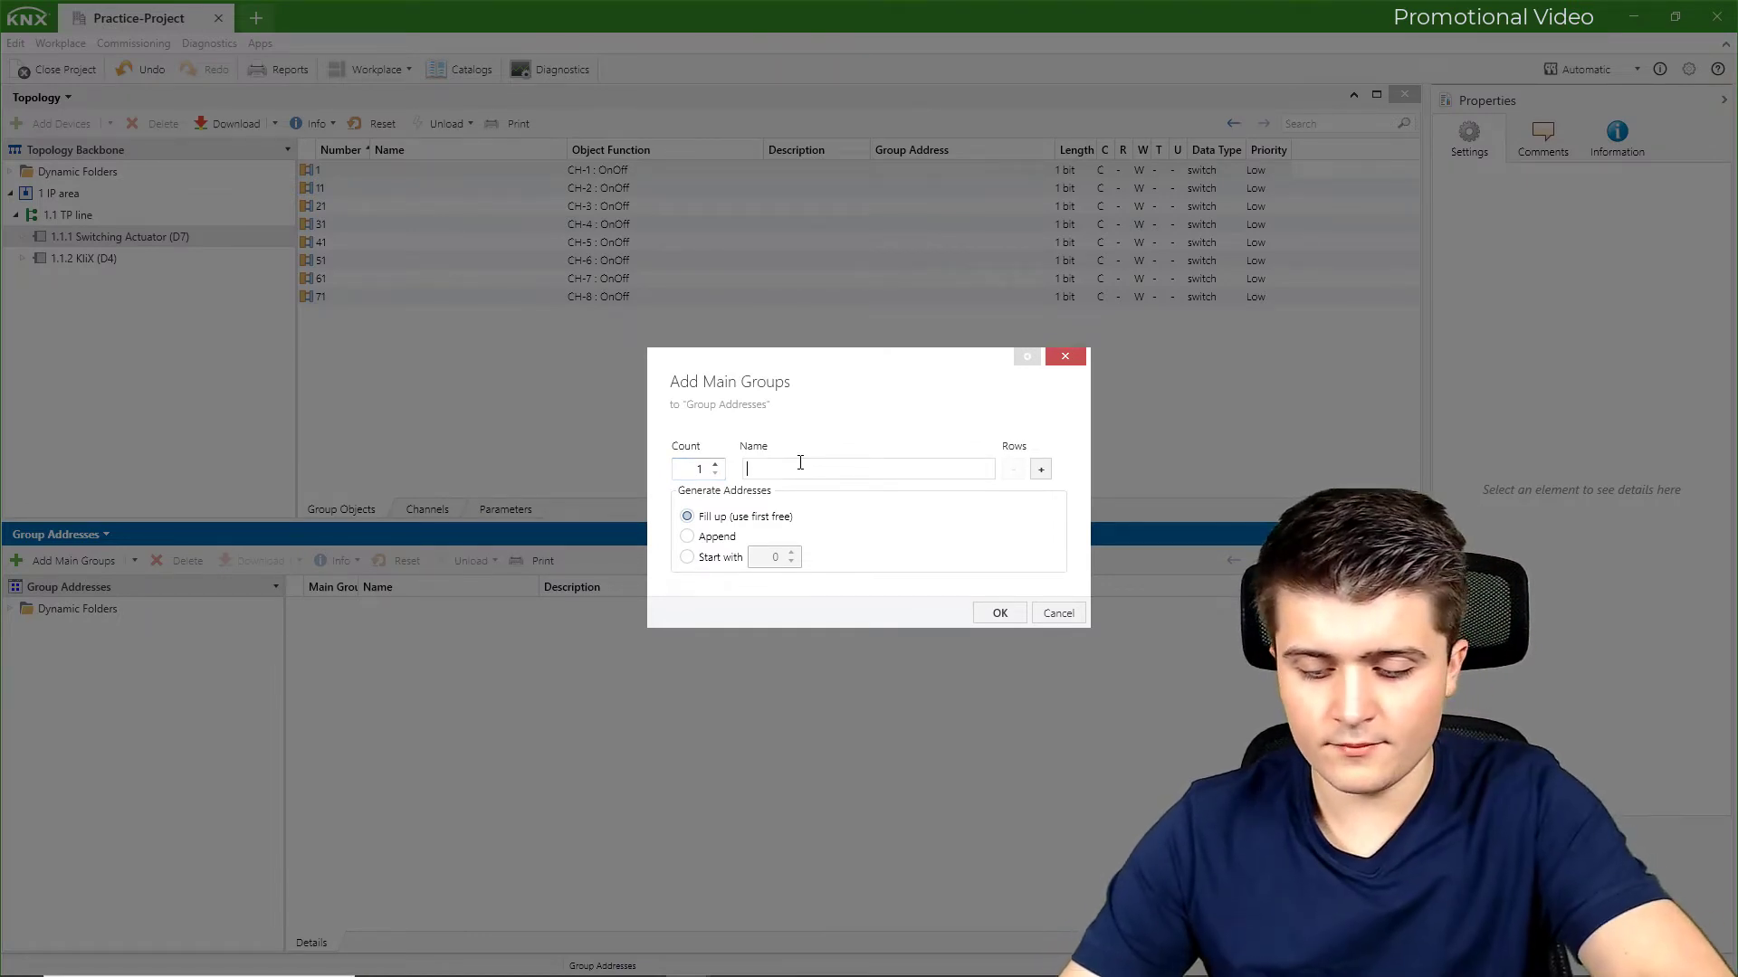
text(Lightning)
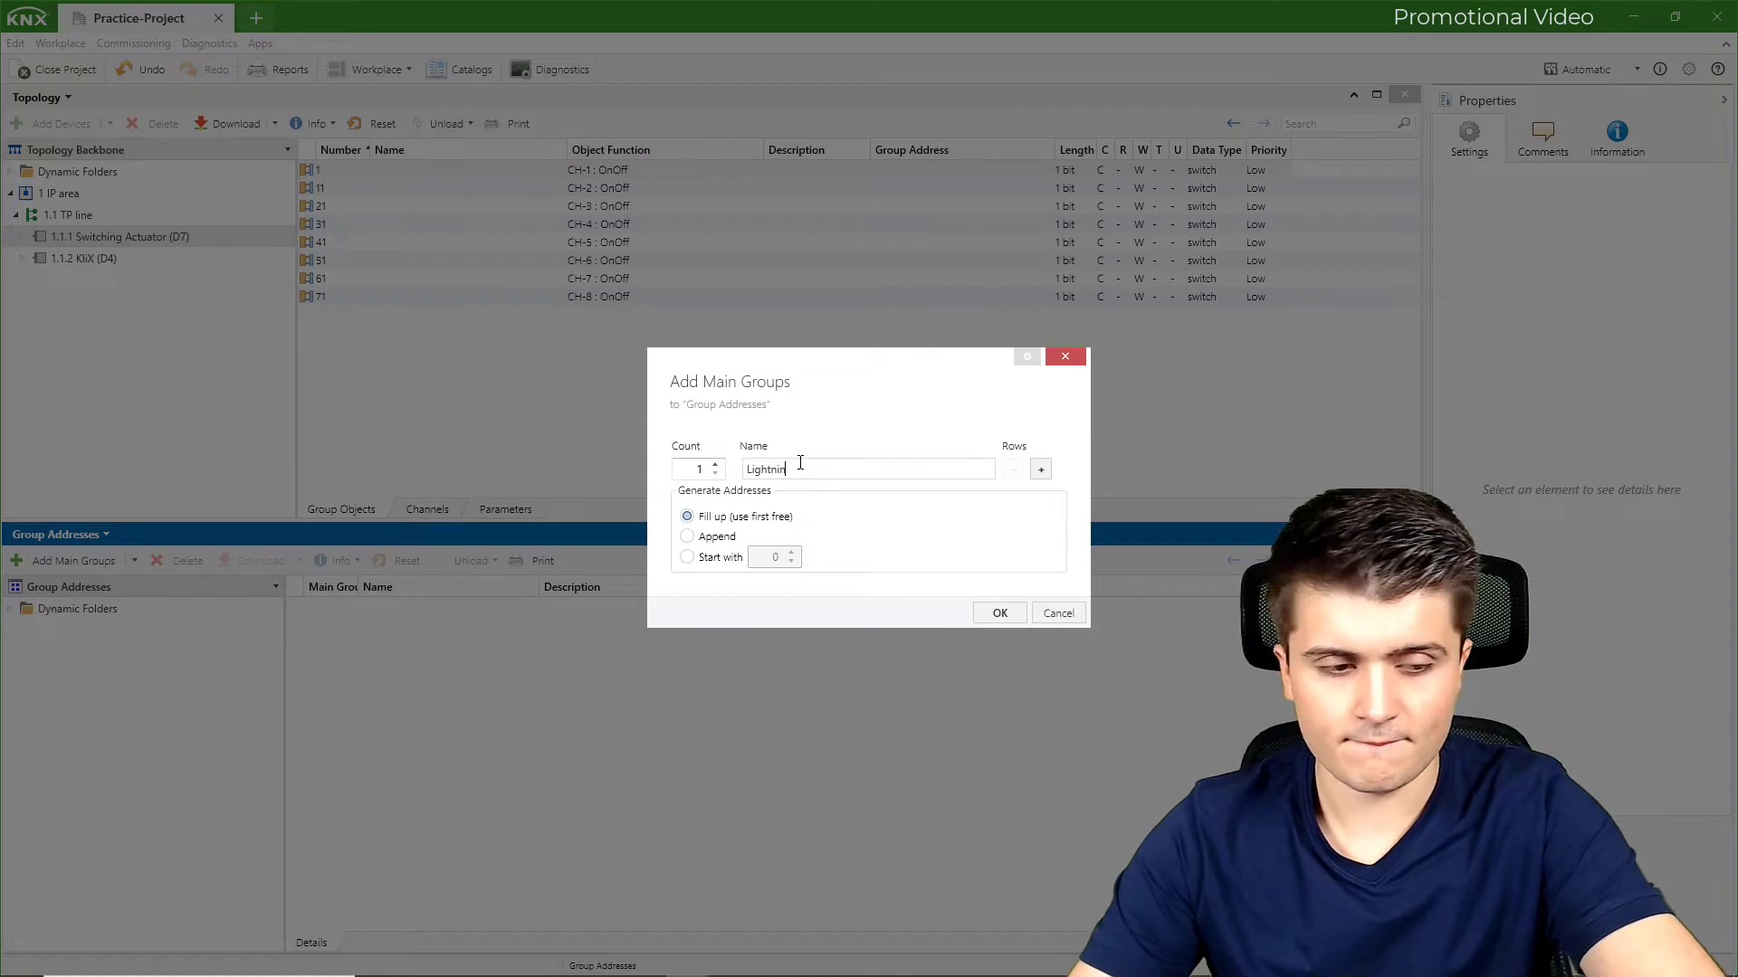
click(994, 614)
Add one middle group named "Switching" under the Lightning main group
click(135, 631)
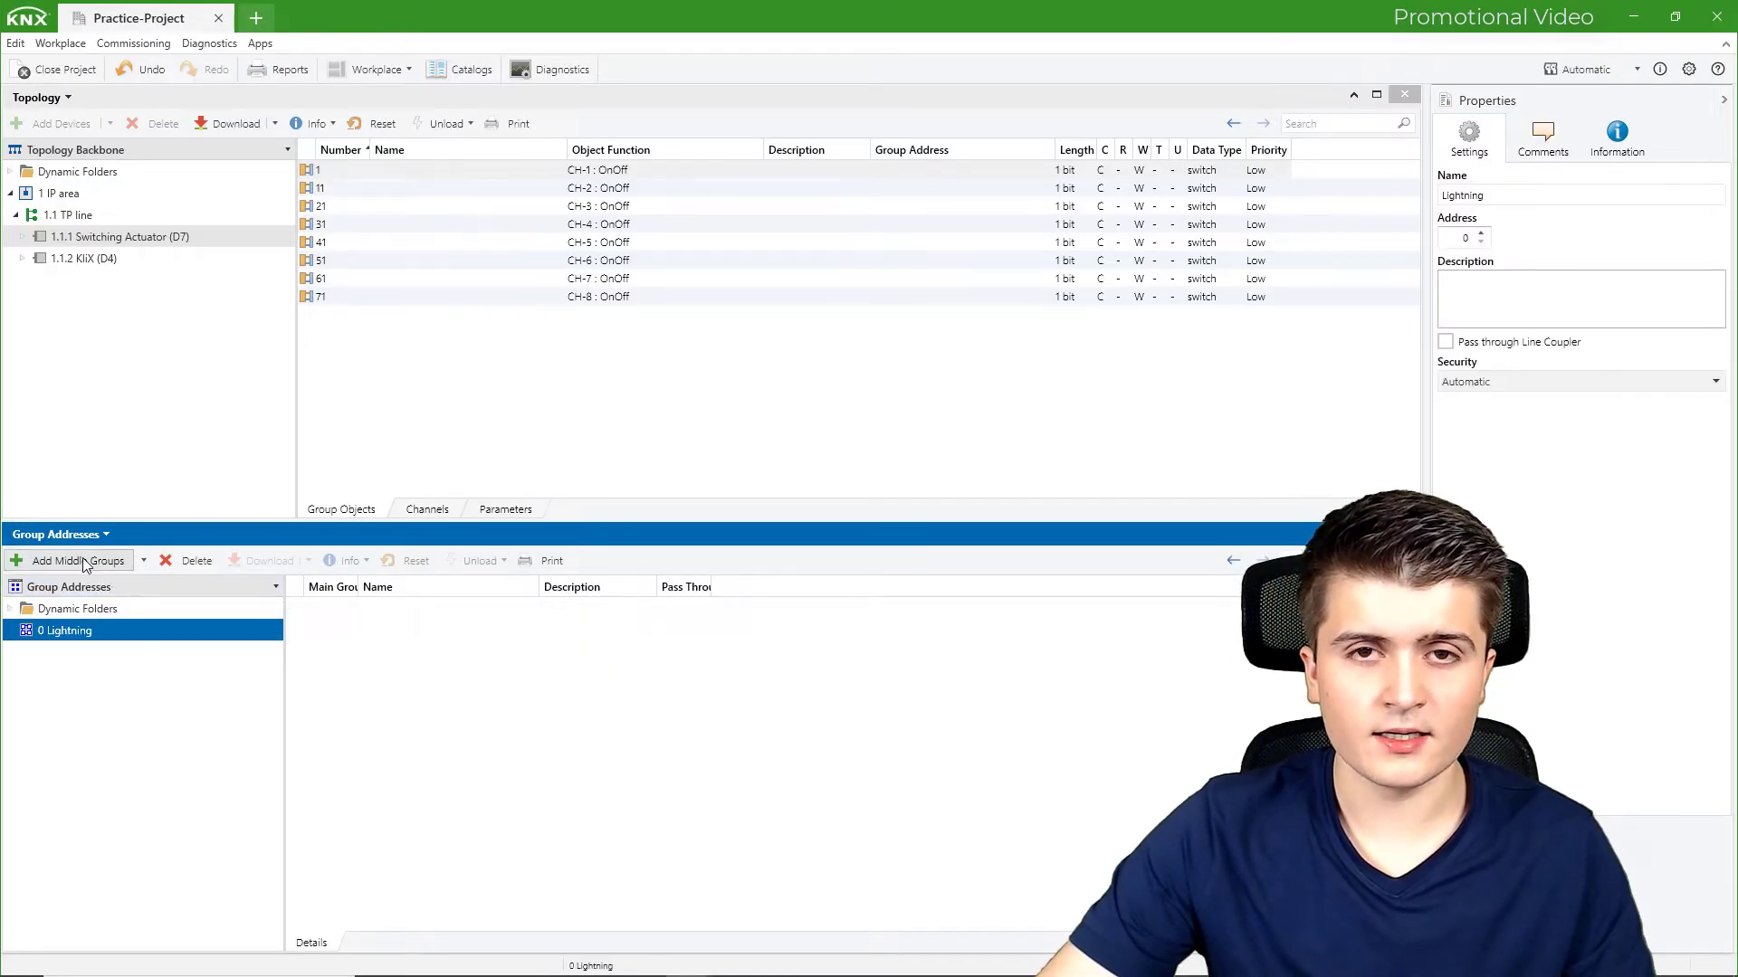
click(83, 561)
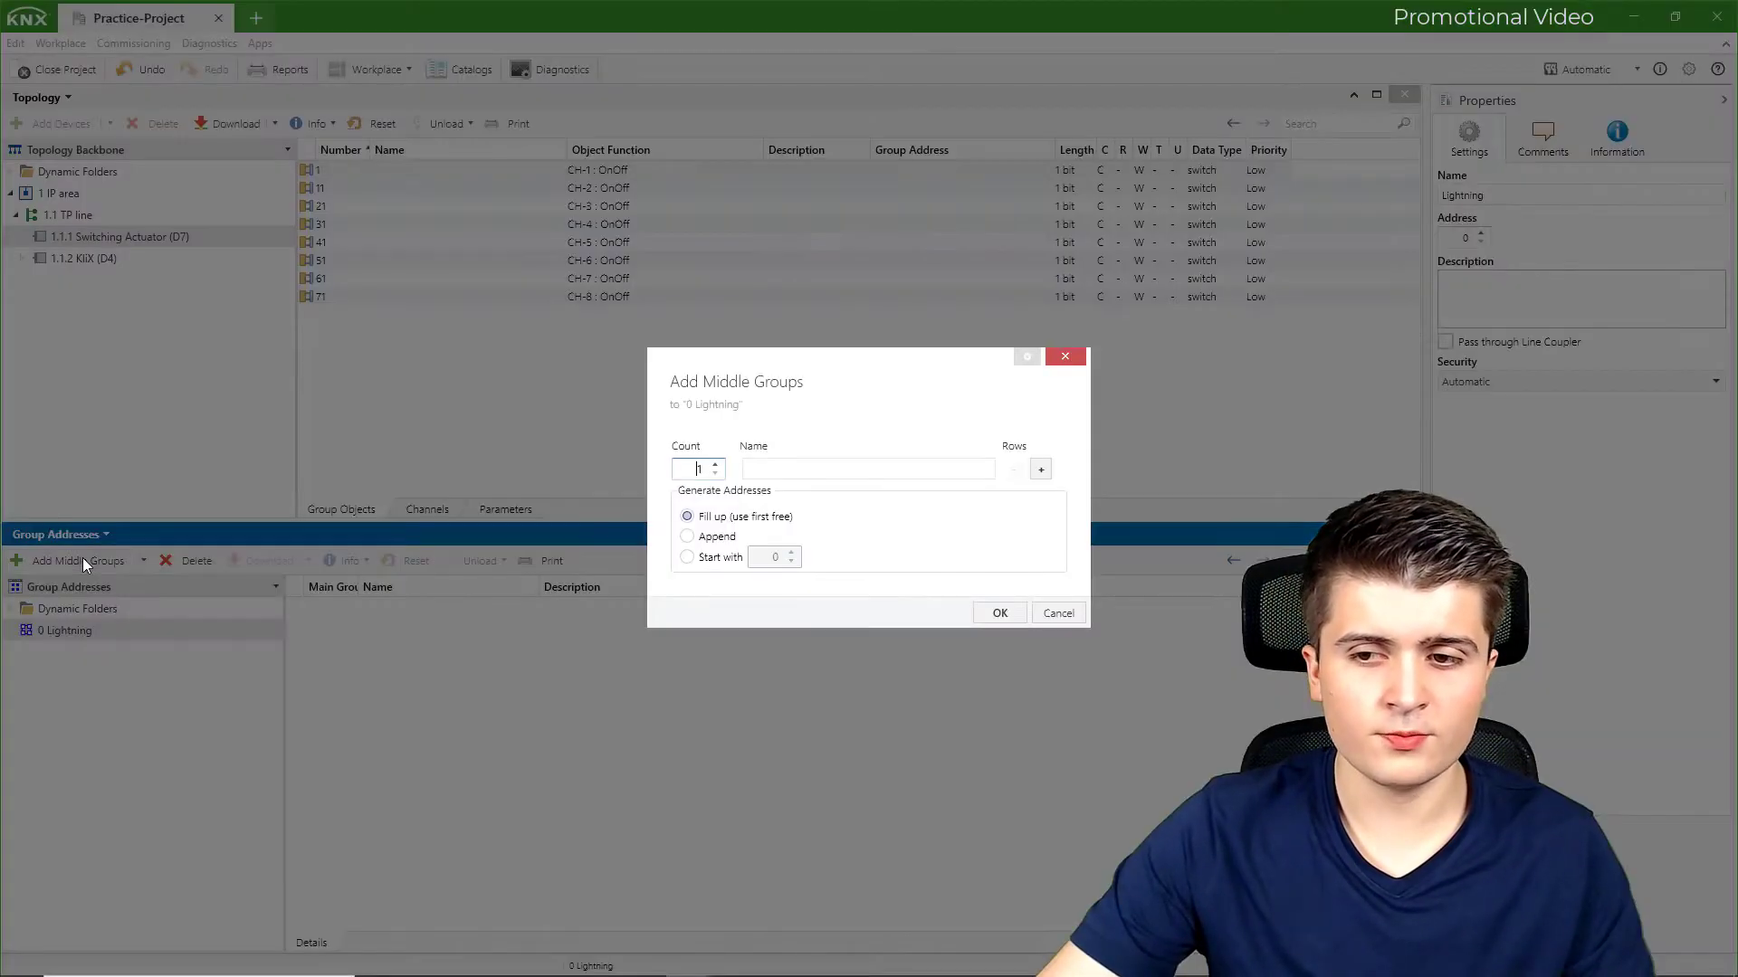
click(845, 470)
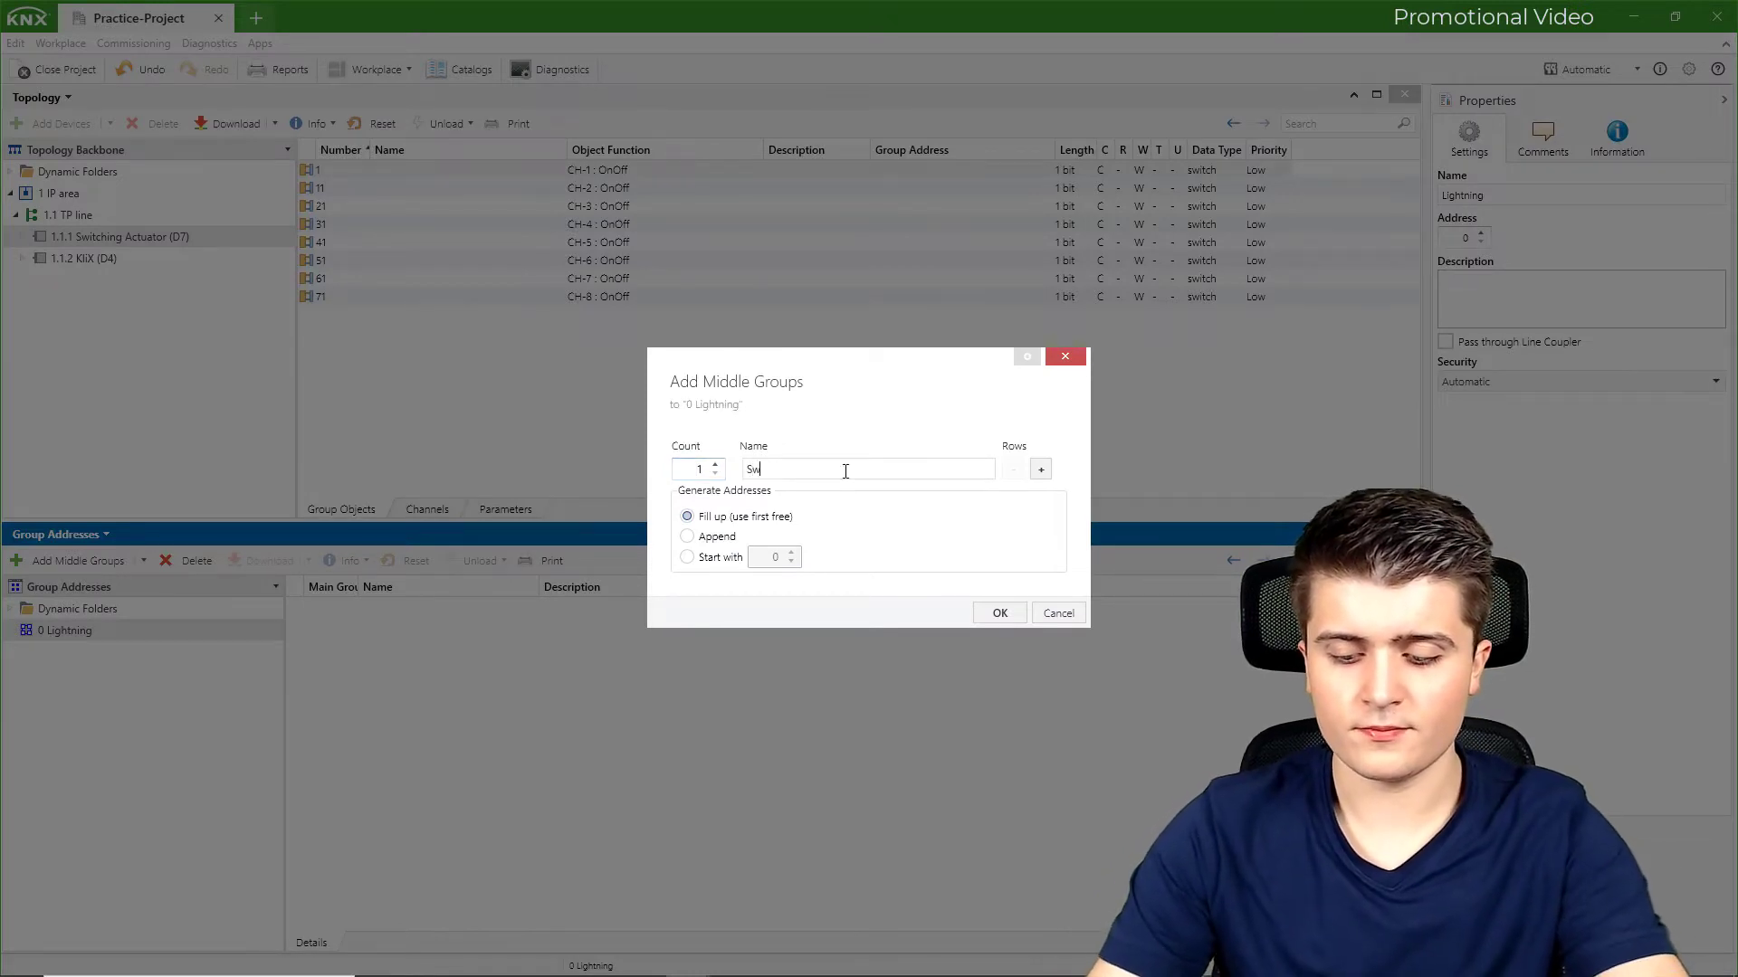
text(Switching)
key(Return)
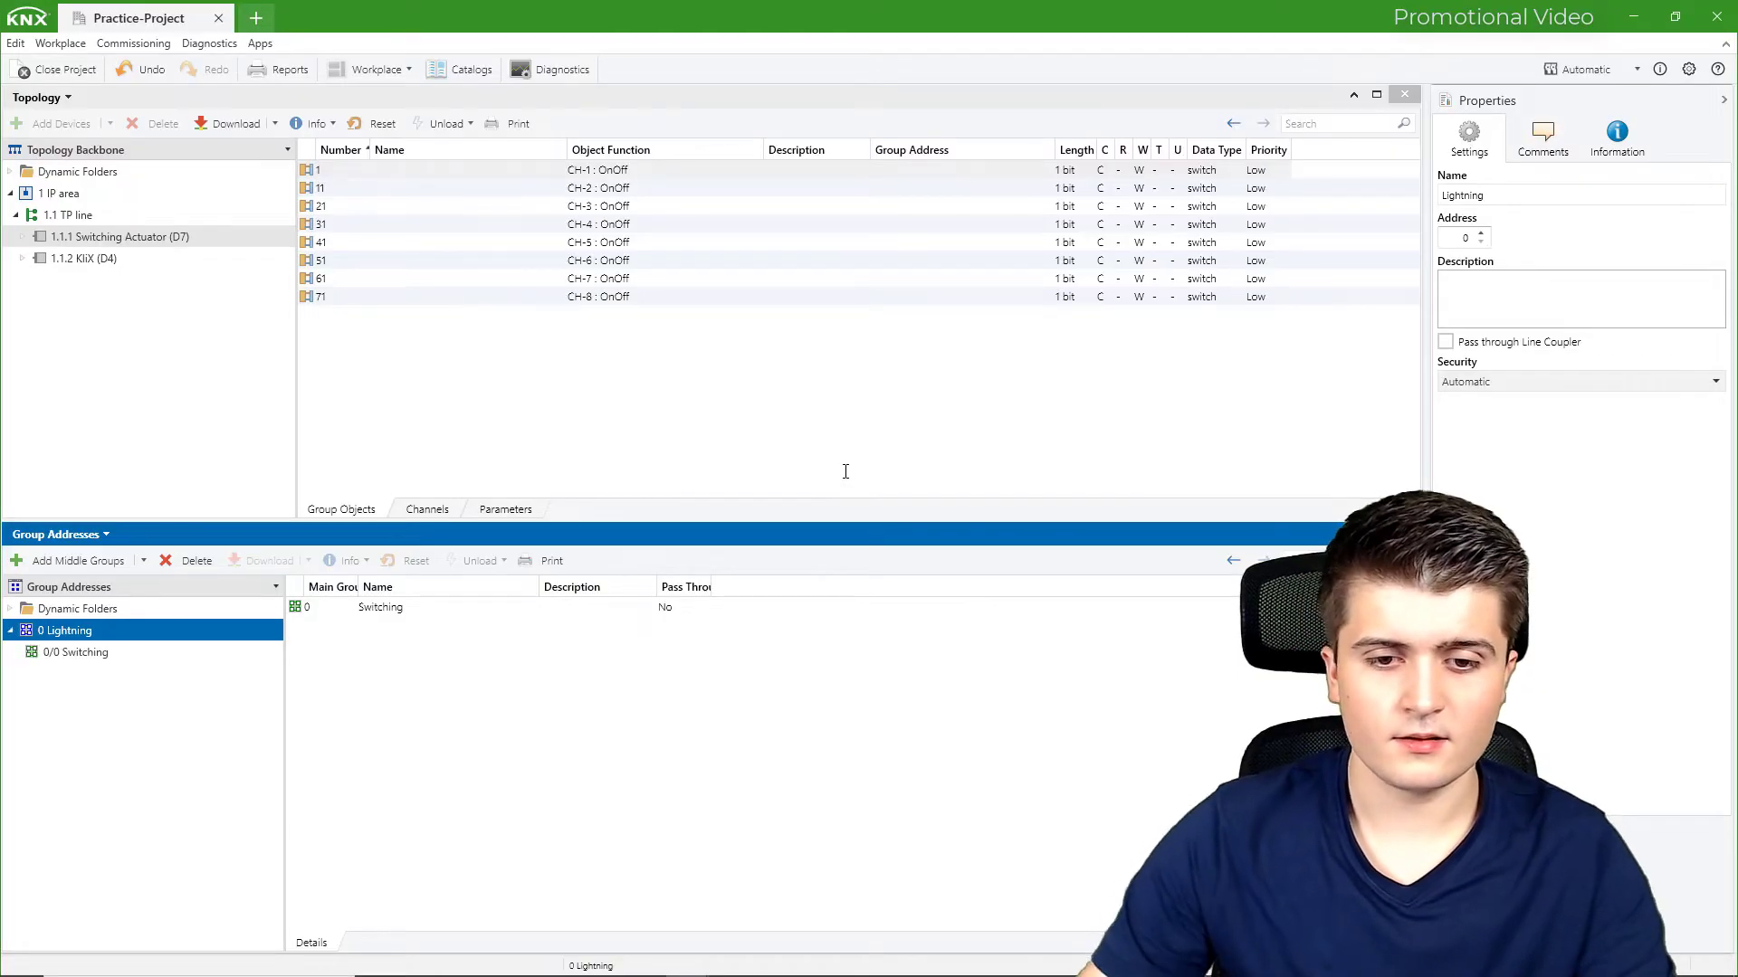
Add one group address named "GF Bedroom" to the Switching middle group
click(143, 652)
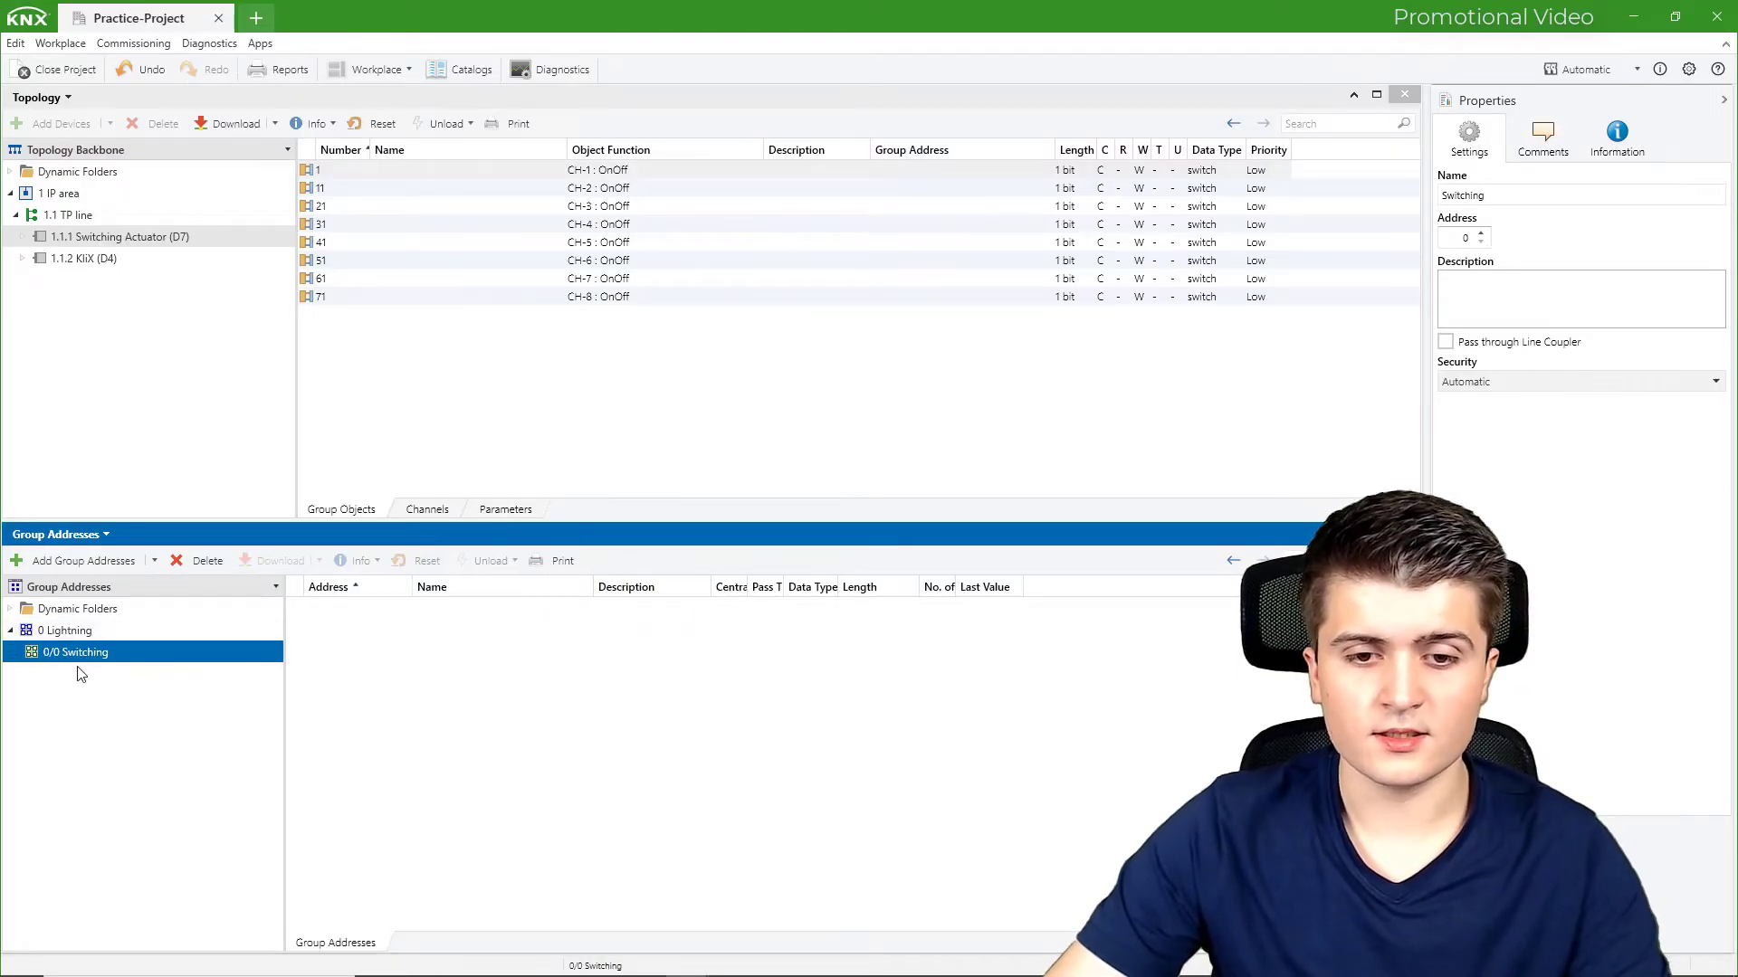
click(90, 562)
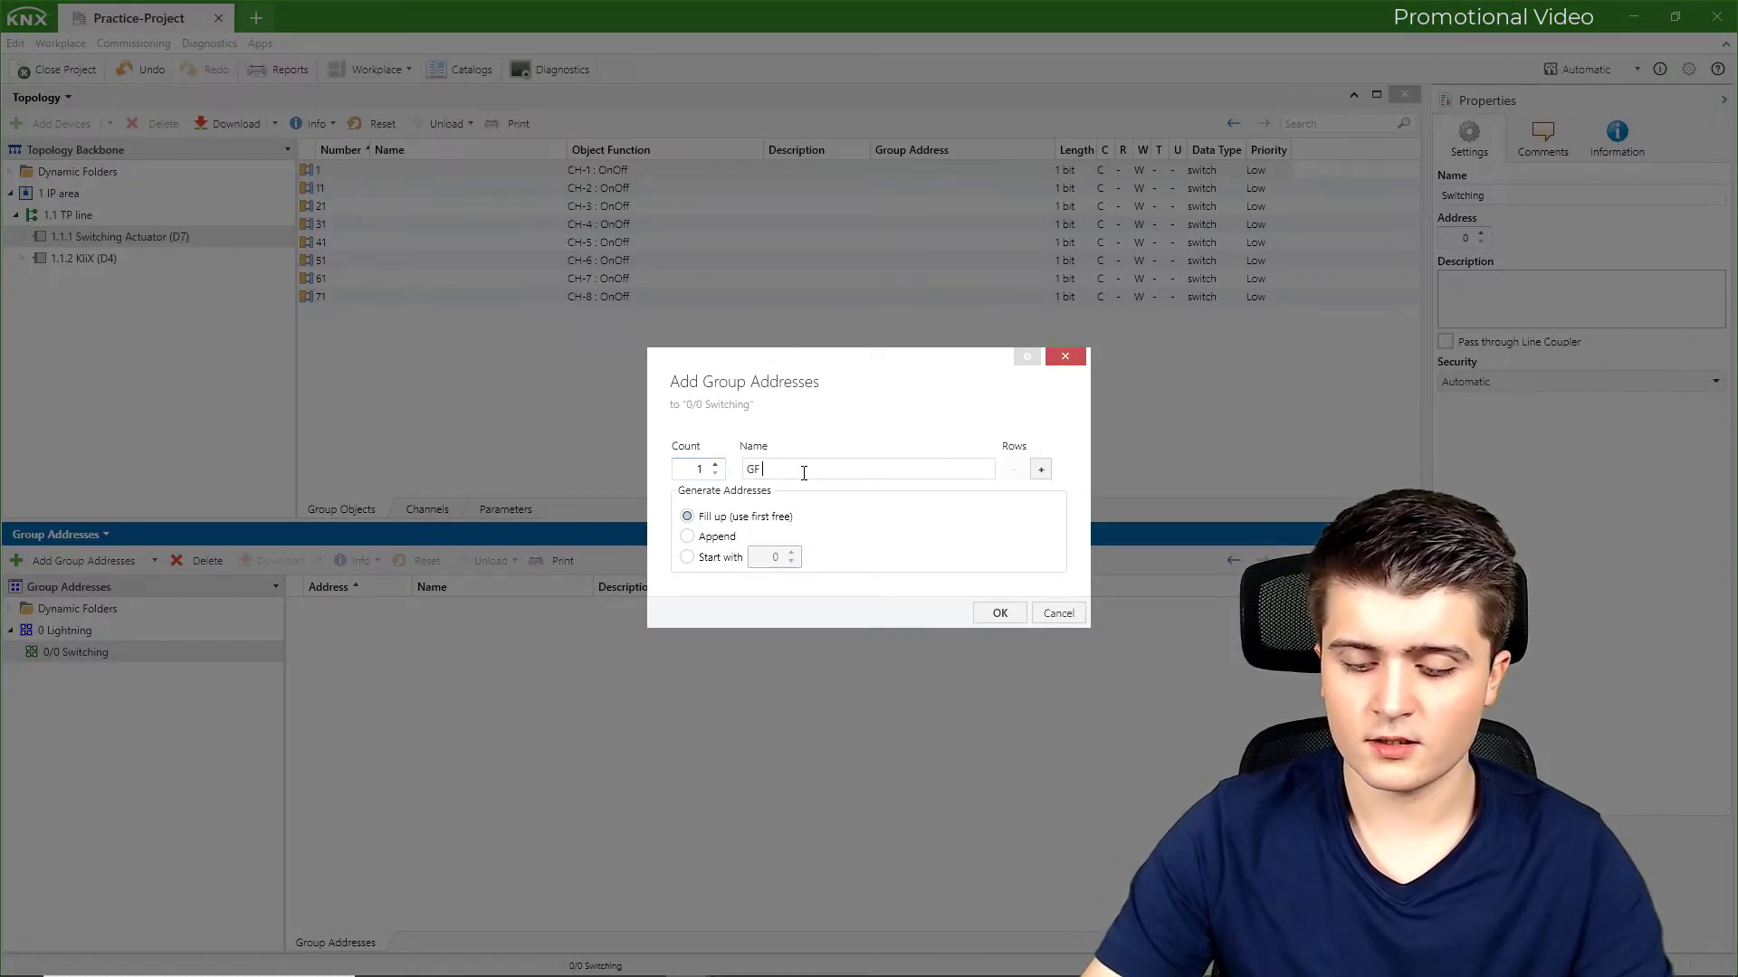
text(GF Bedroom)
key(Return)
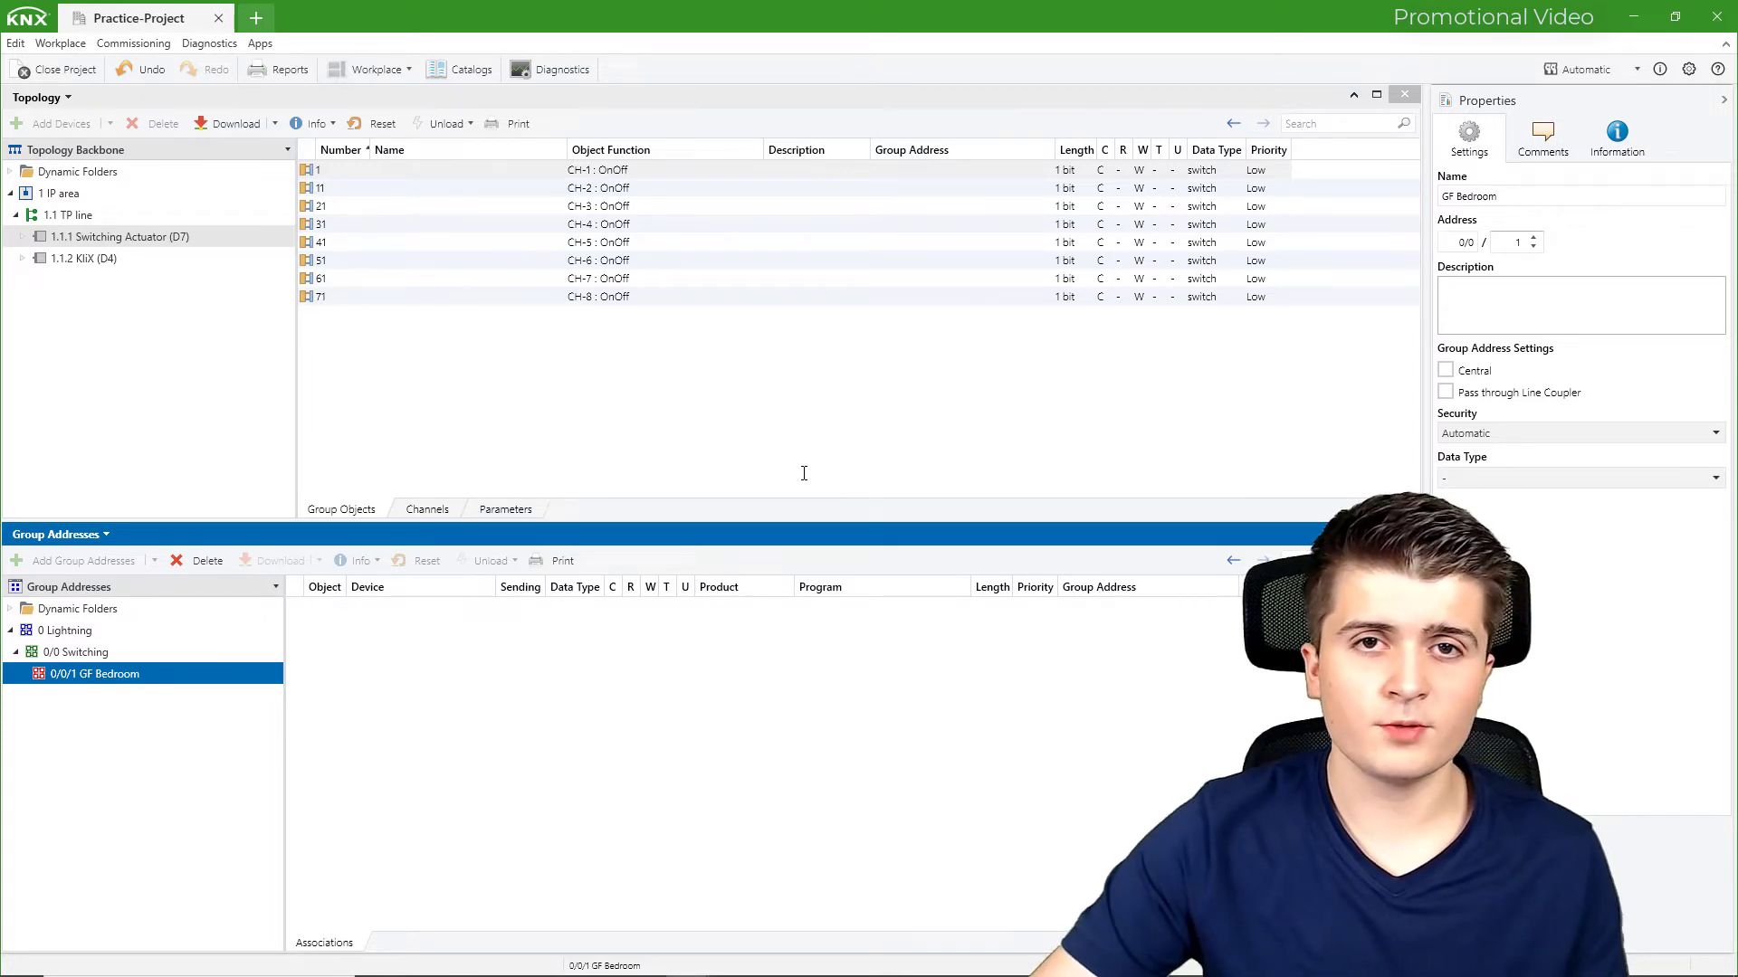
Link the GF Bedroom group address to the Switching Actuator's CH-1 OnOff object and check the assignment
drag(40, 679, 513, 179)
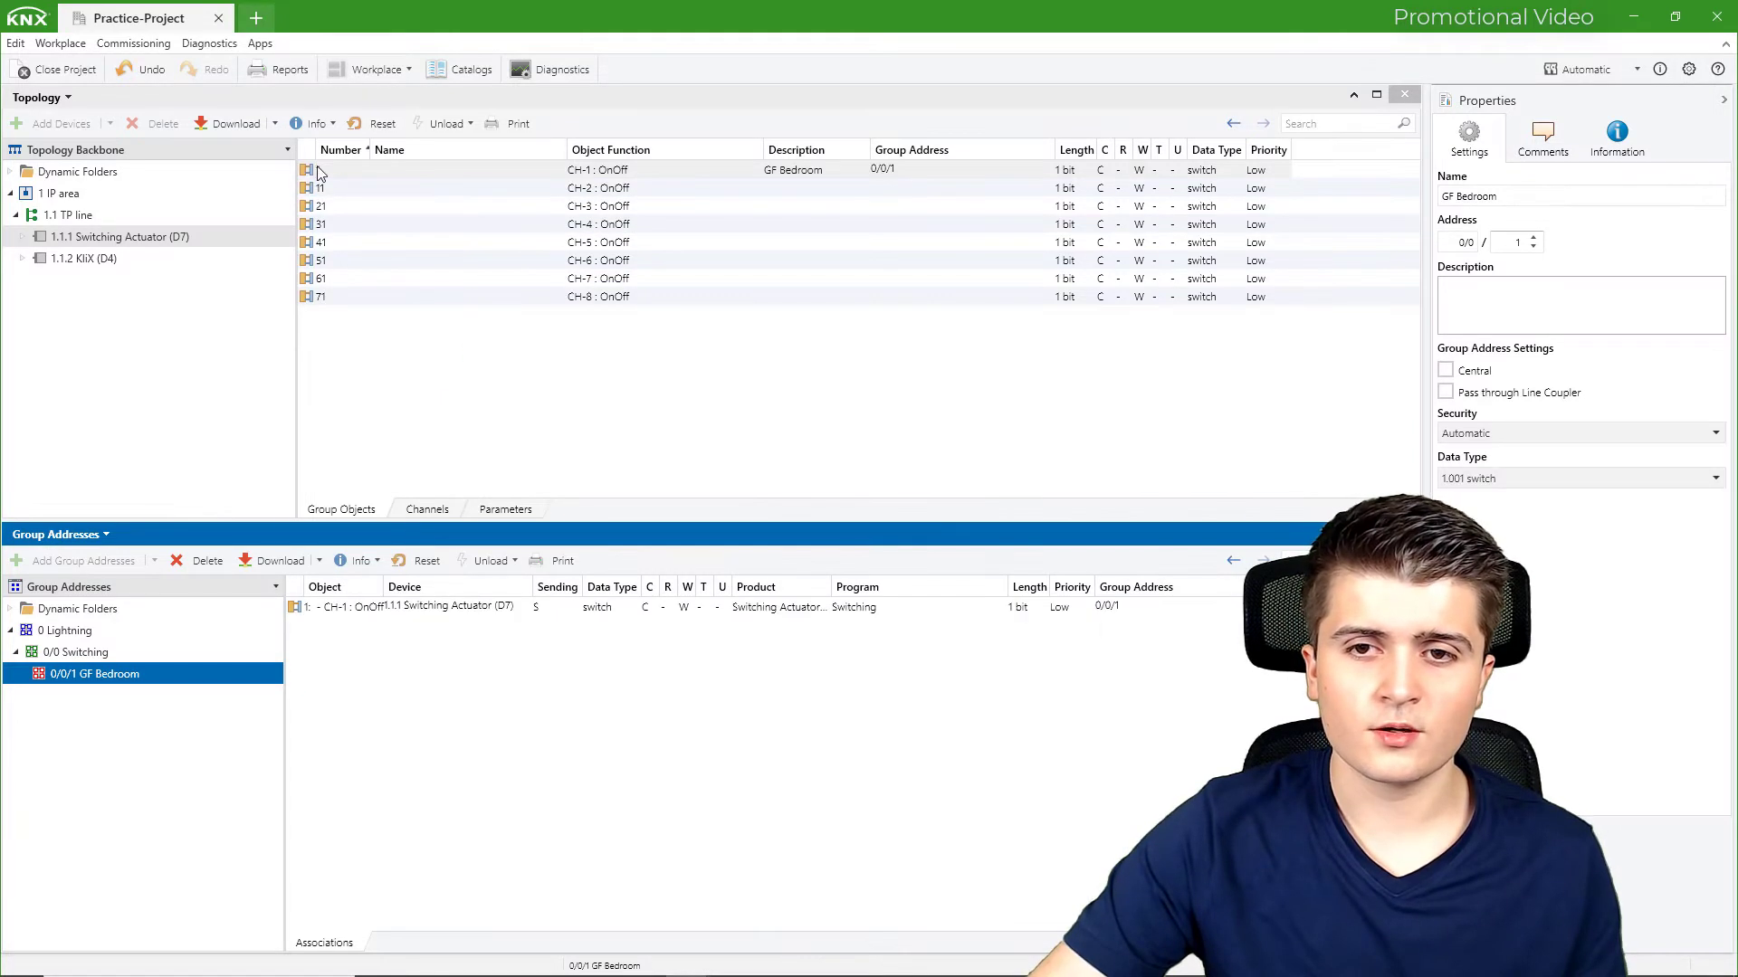
click(319, 172)
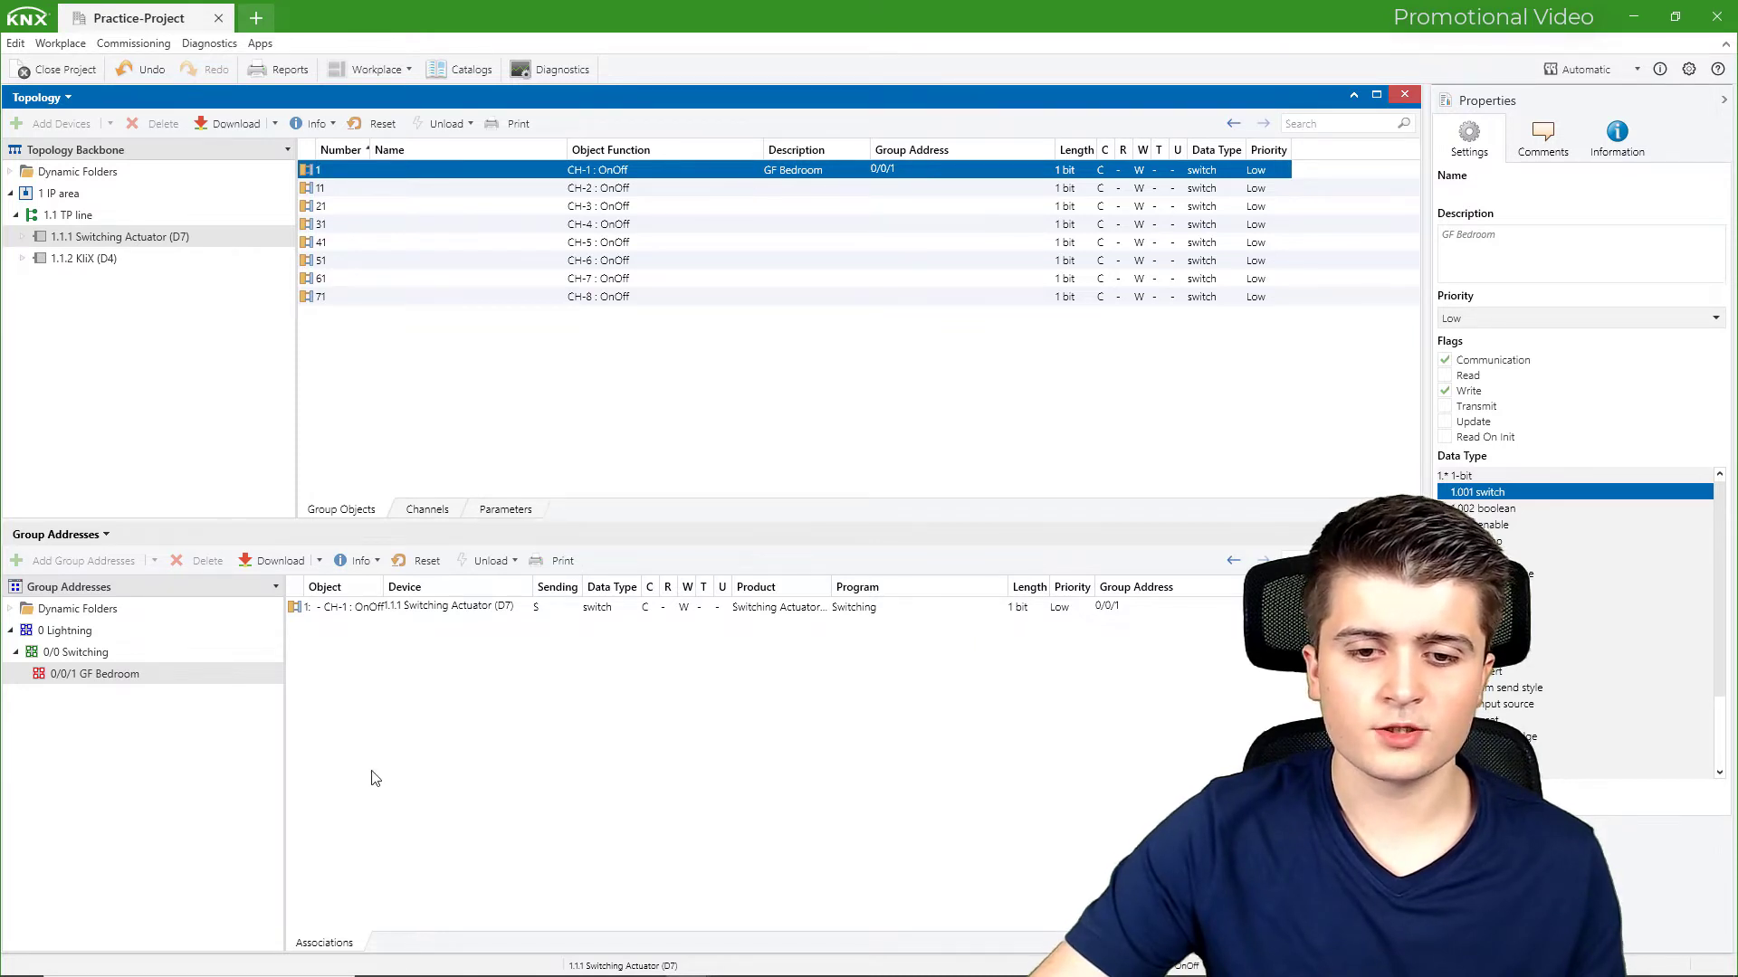
click(108, 675)
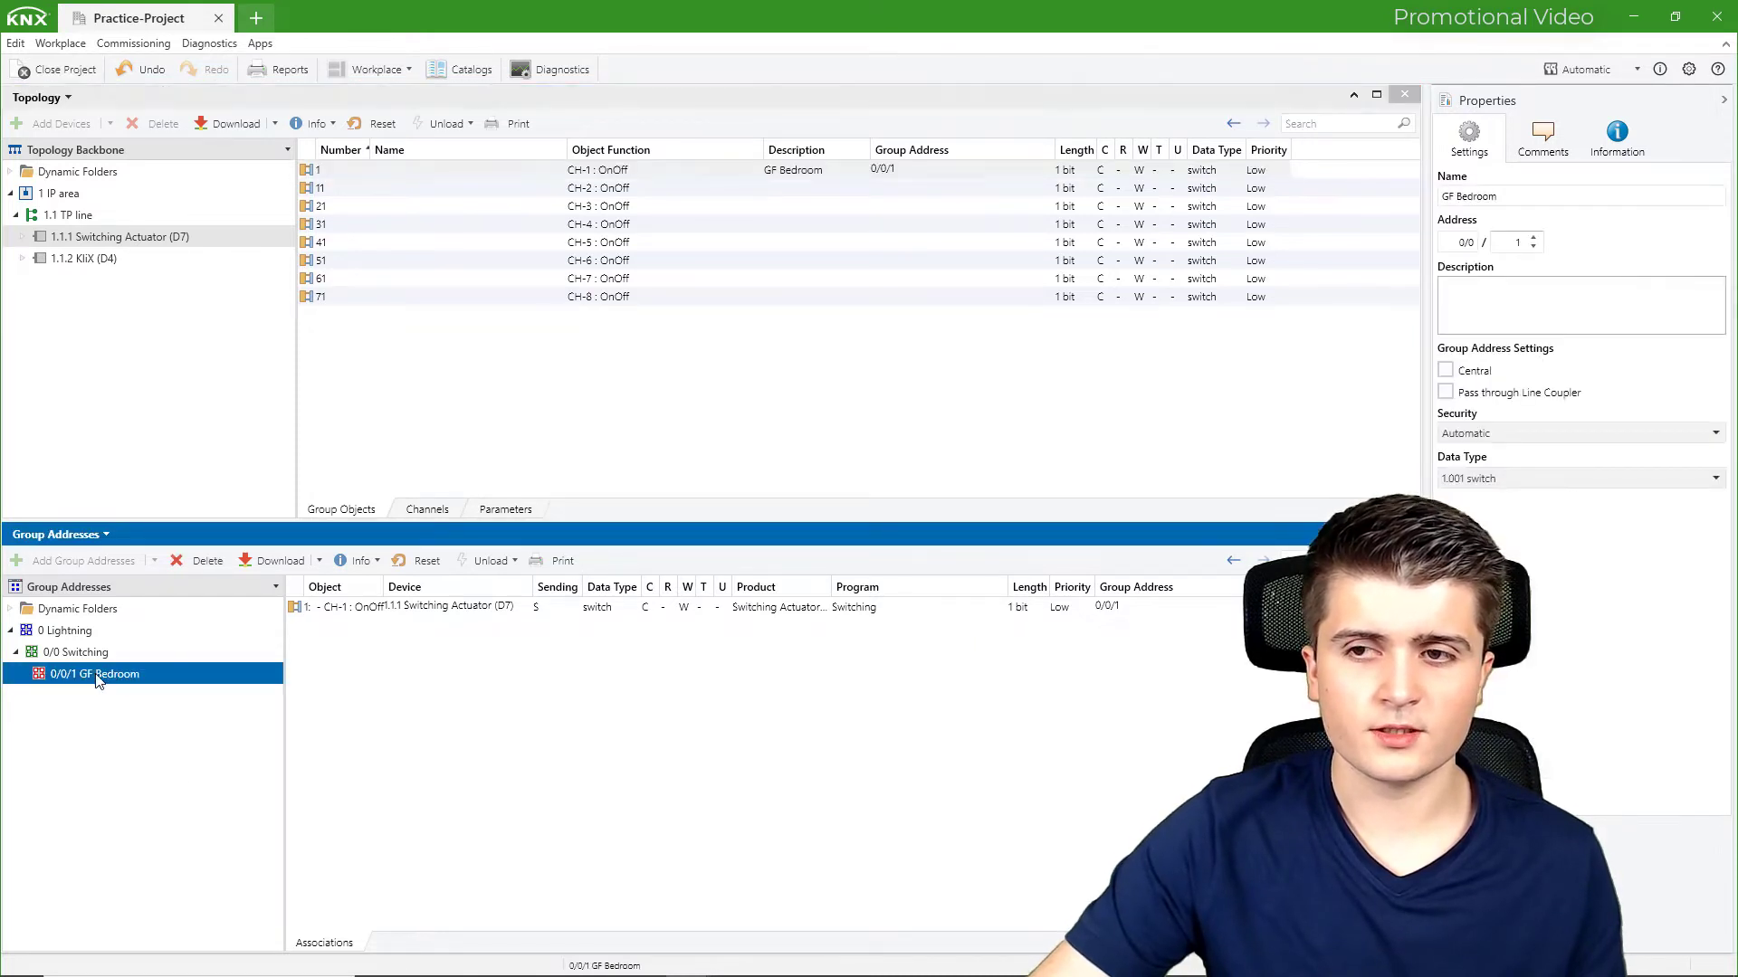
Link the KliX (D4) CH-1 Switching OnOff object to the GF Bedroom group address and review that address's associations
click(194, 241)
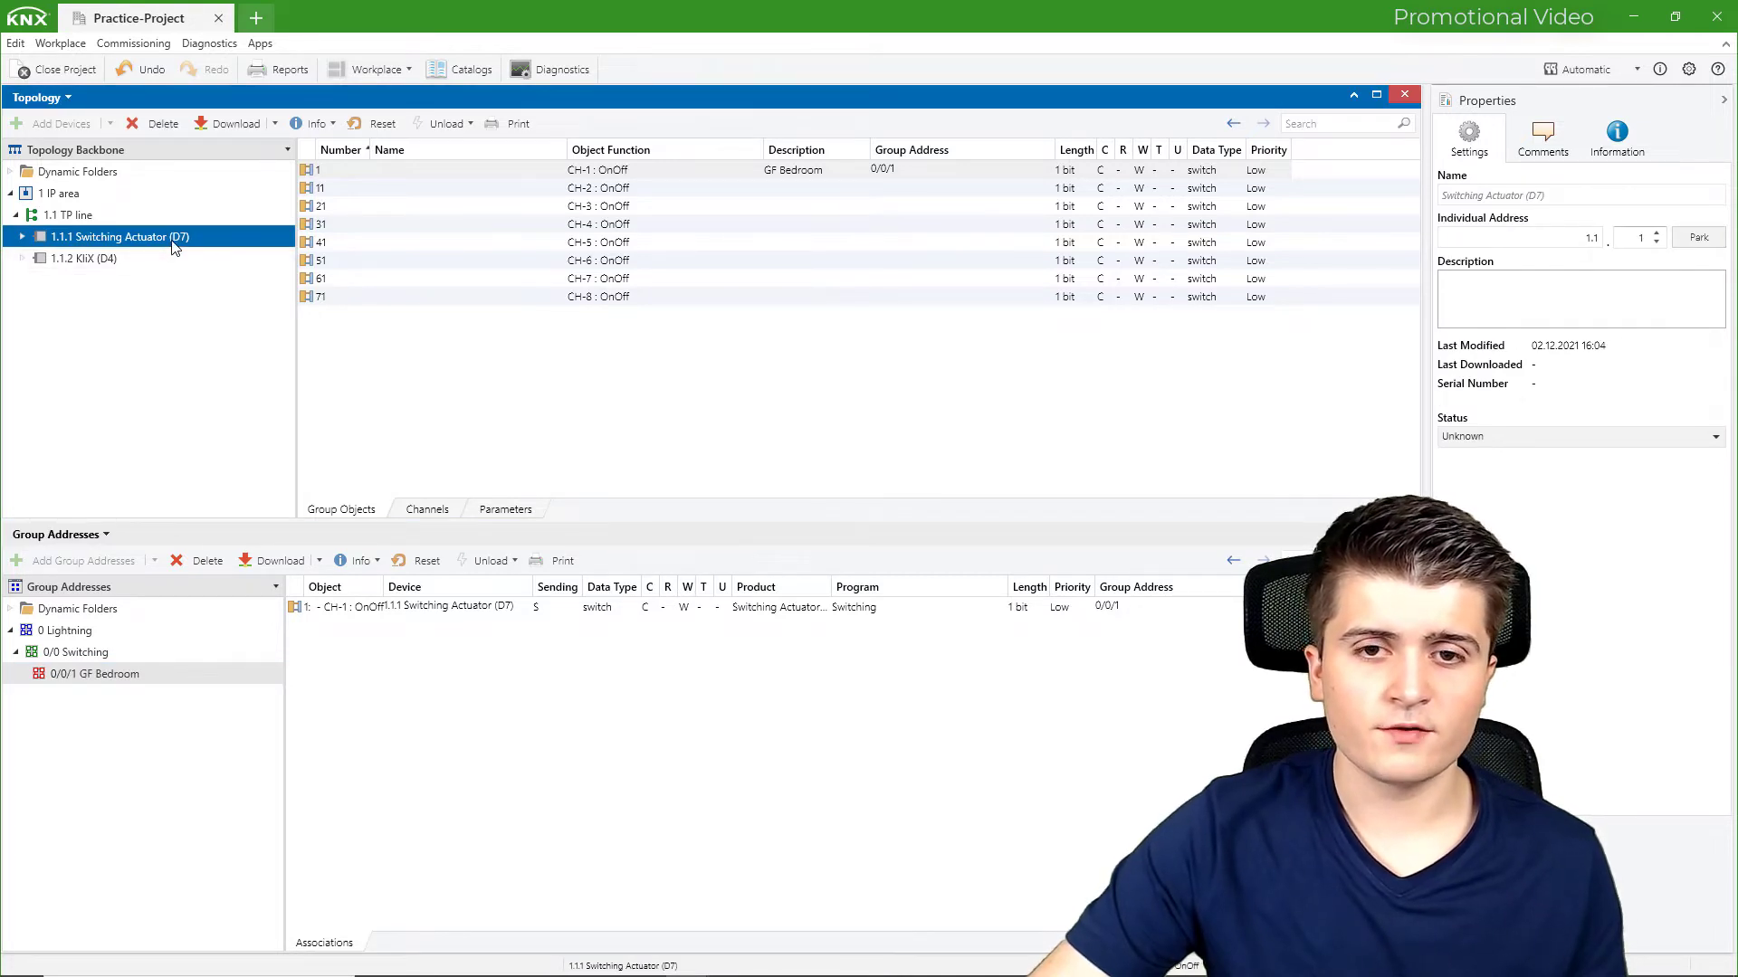
click(103, 260)
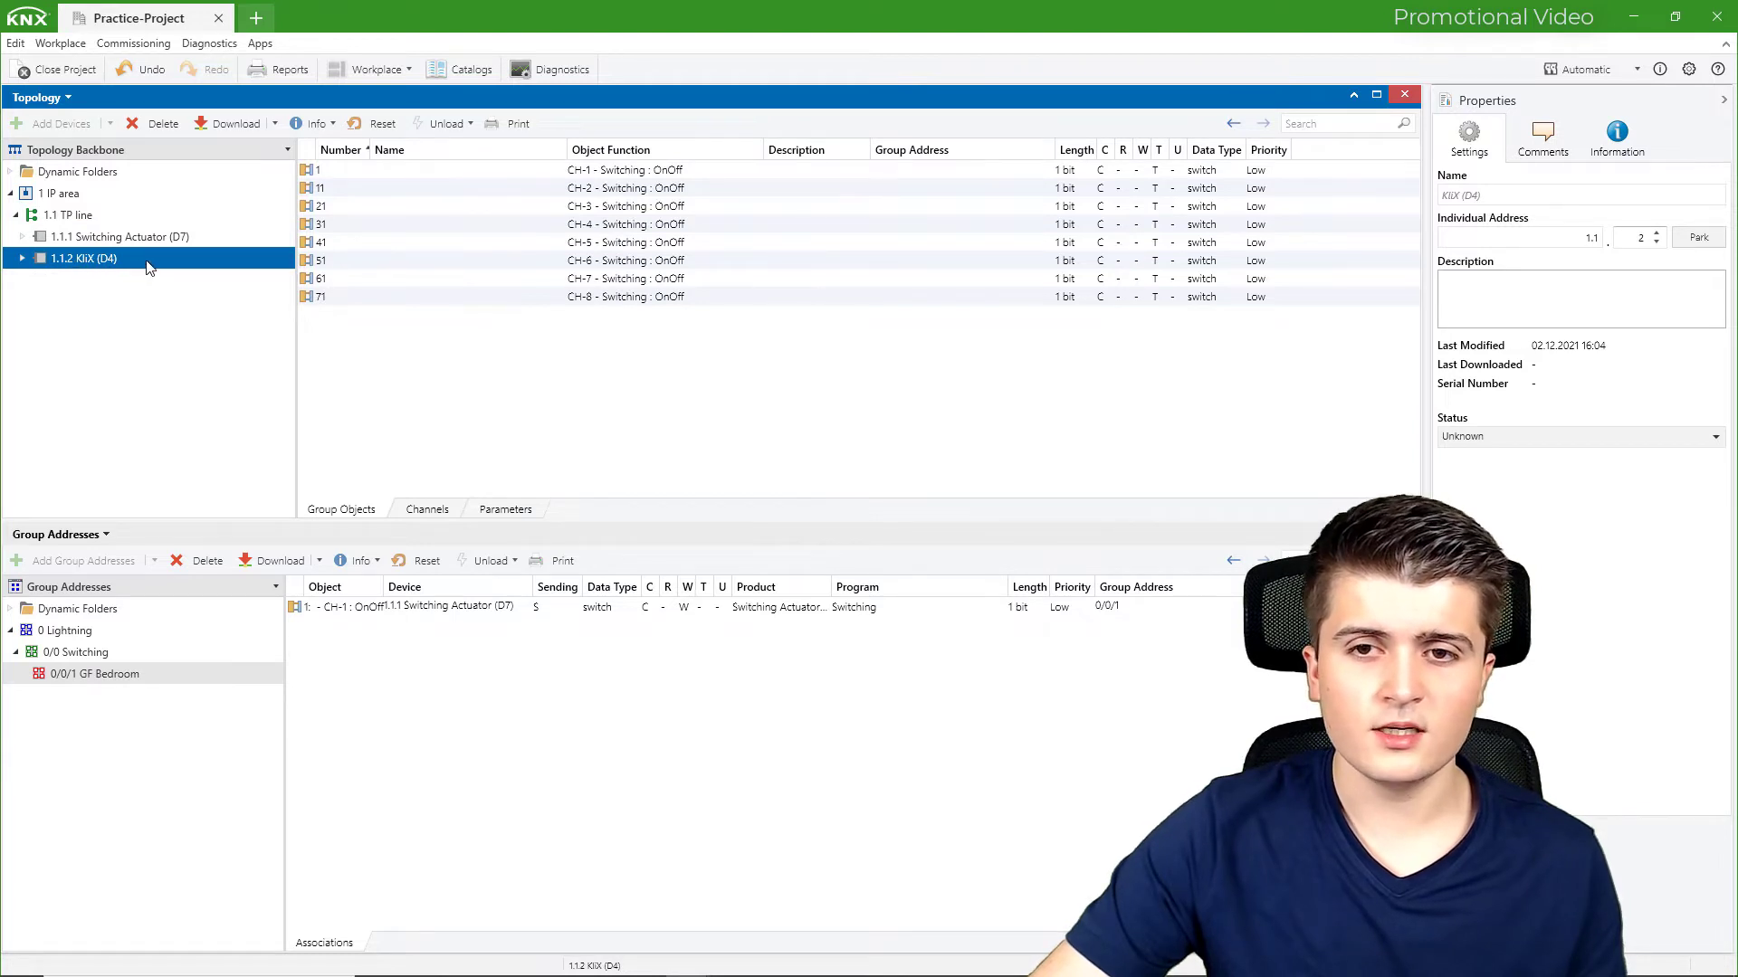
click(326, 172)
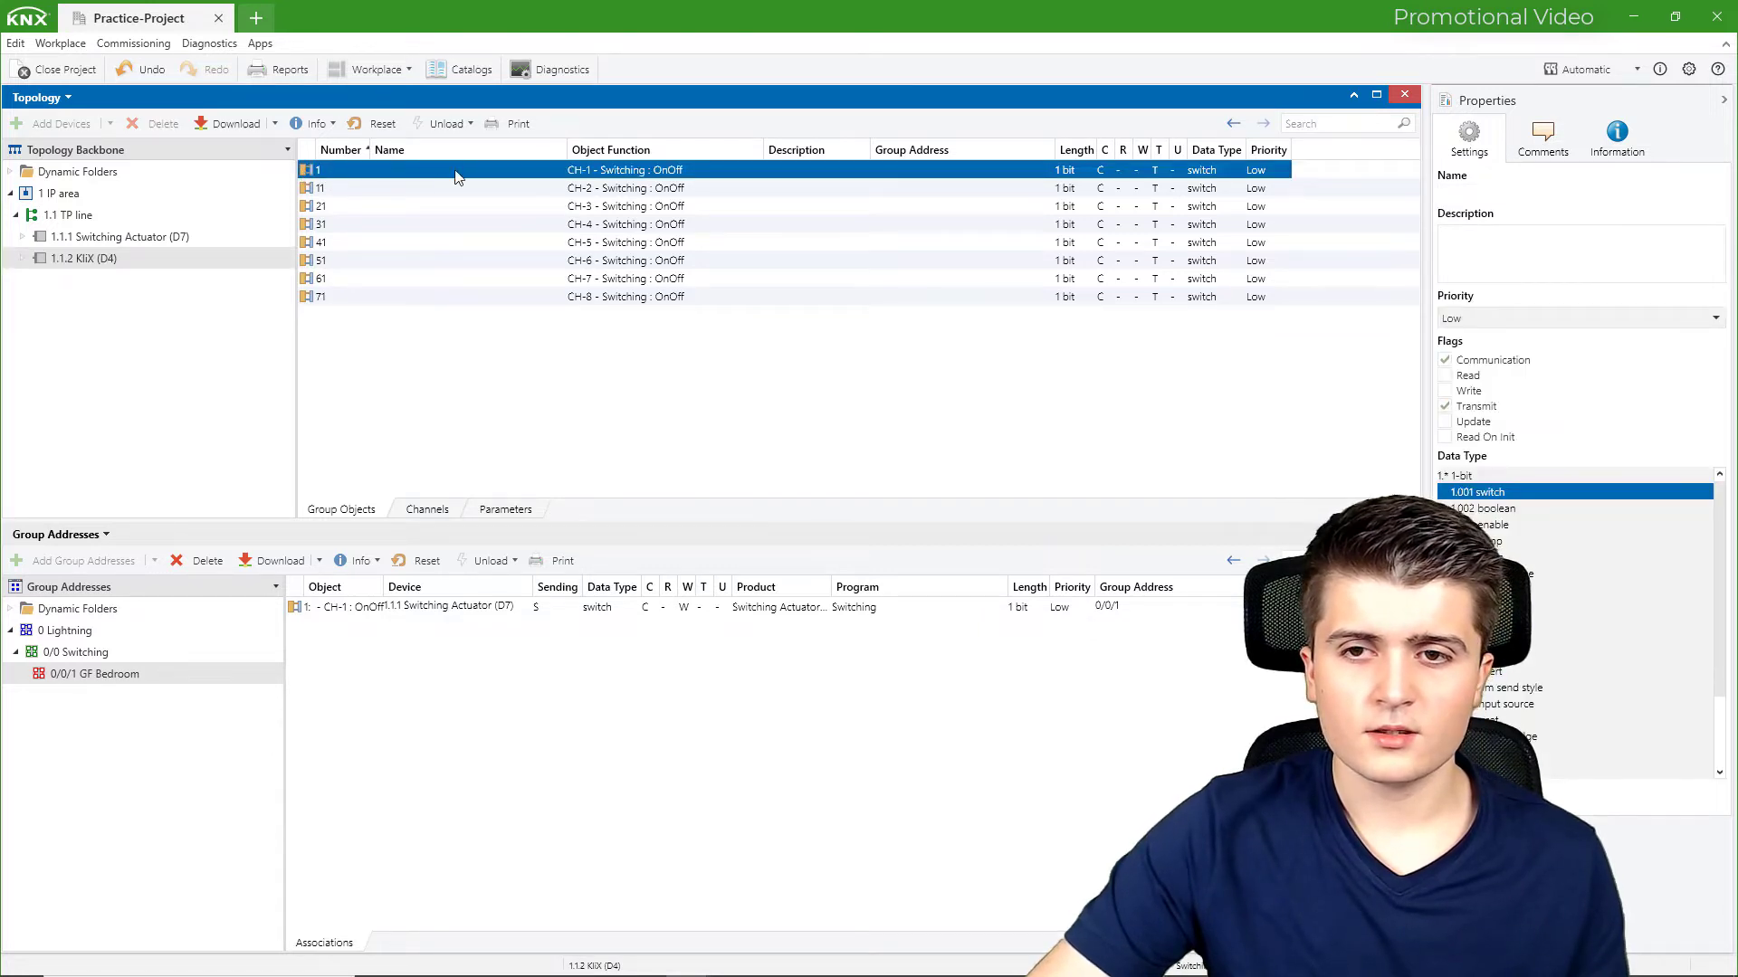
drag(398, 172, 446, 679)
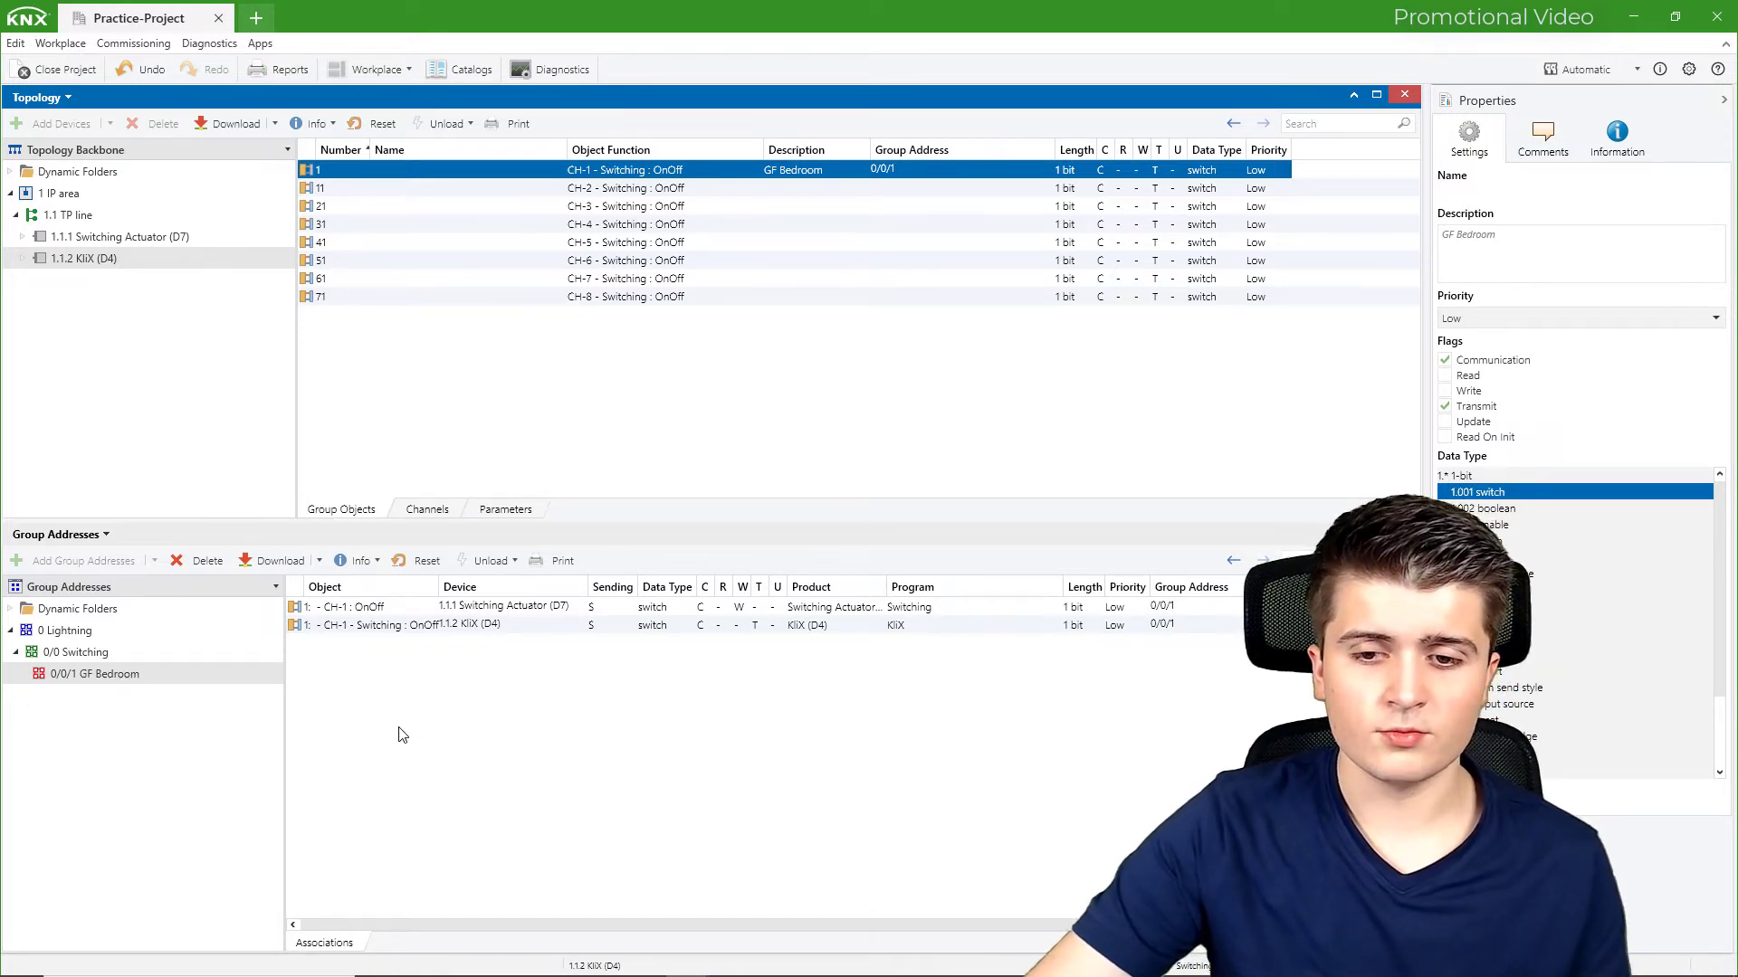
click(145, 677)
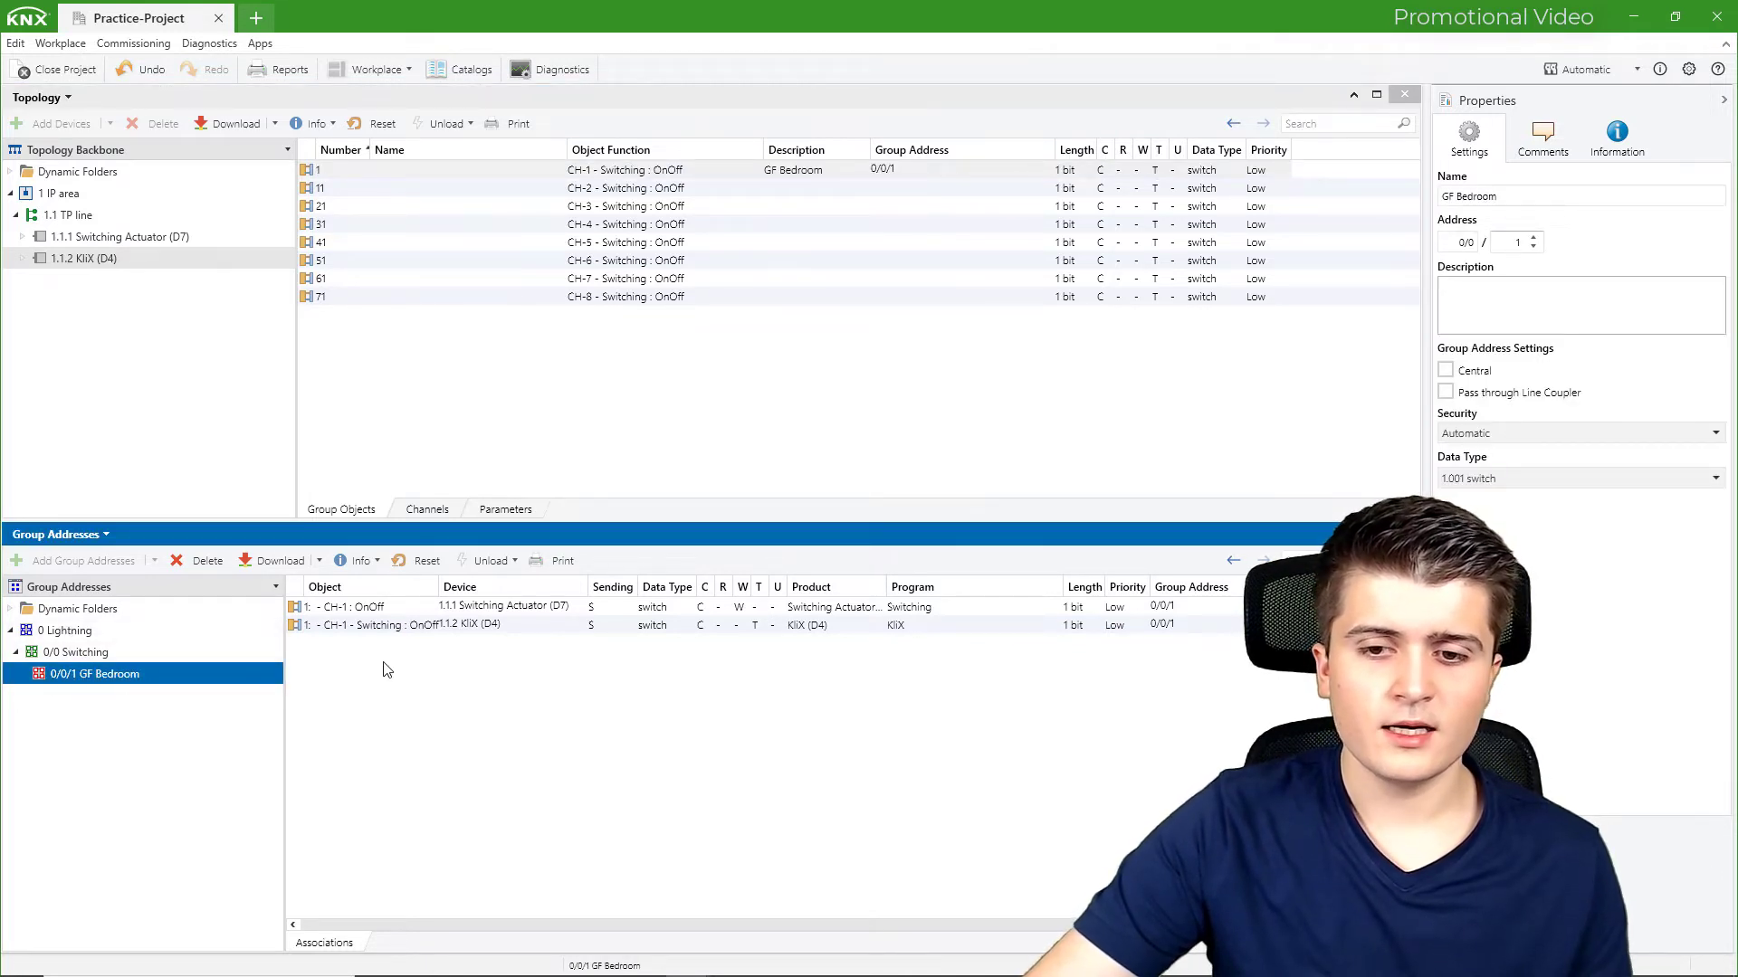
click(387, 608)
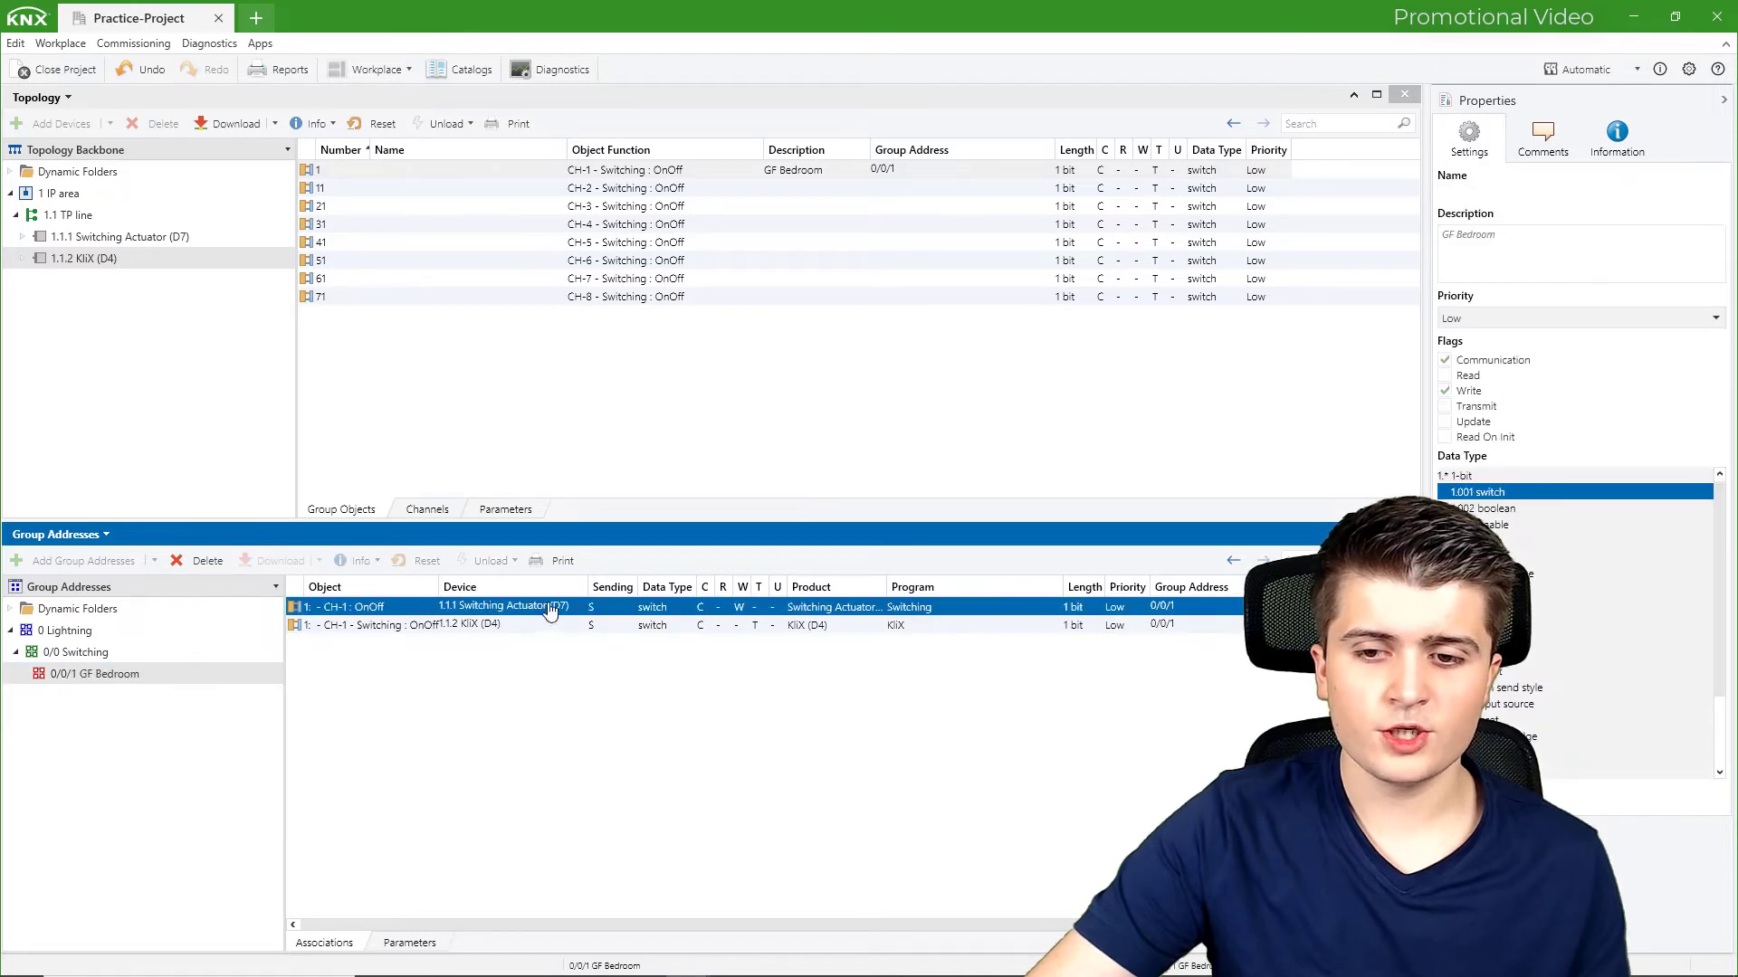
click(384, 627)
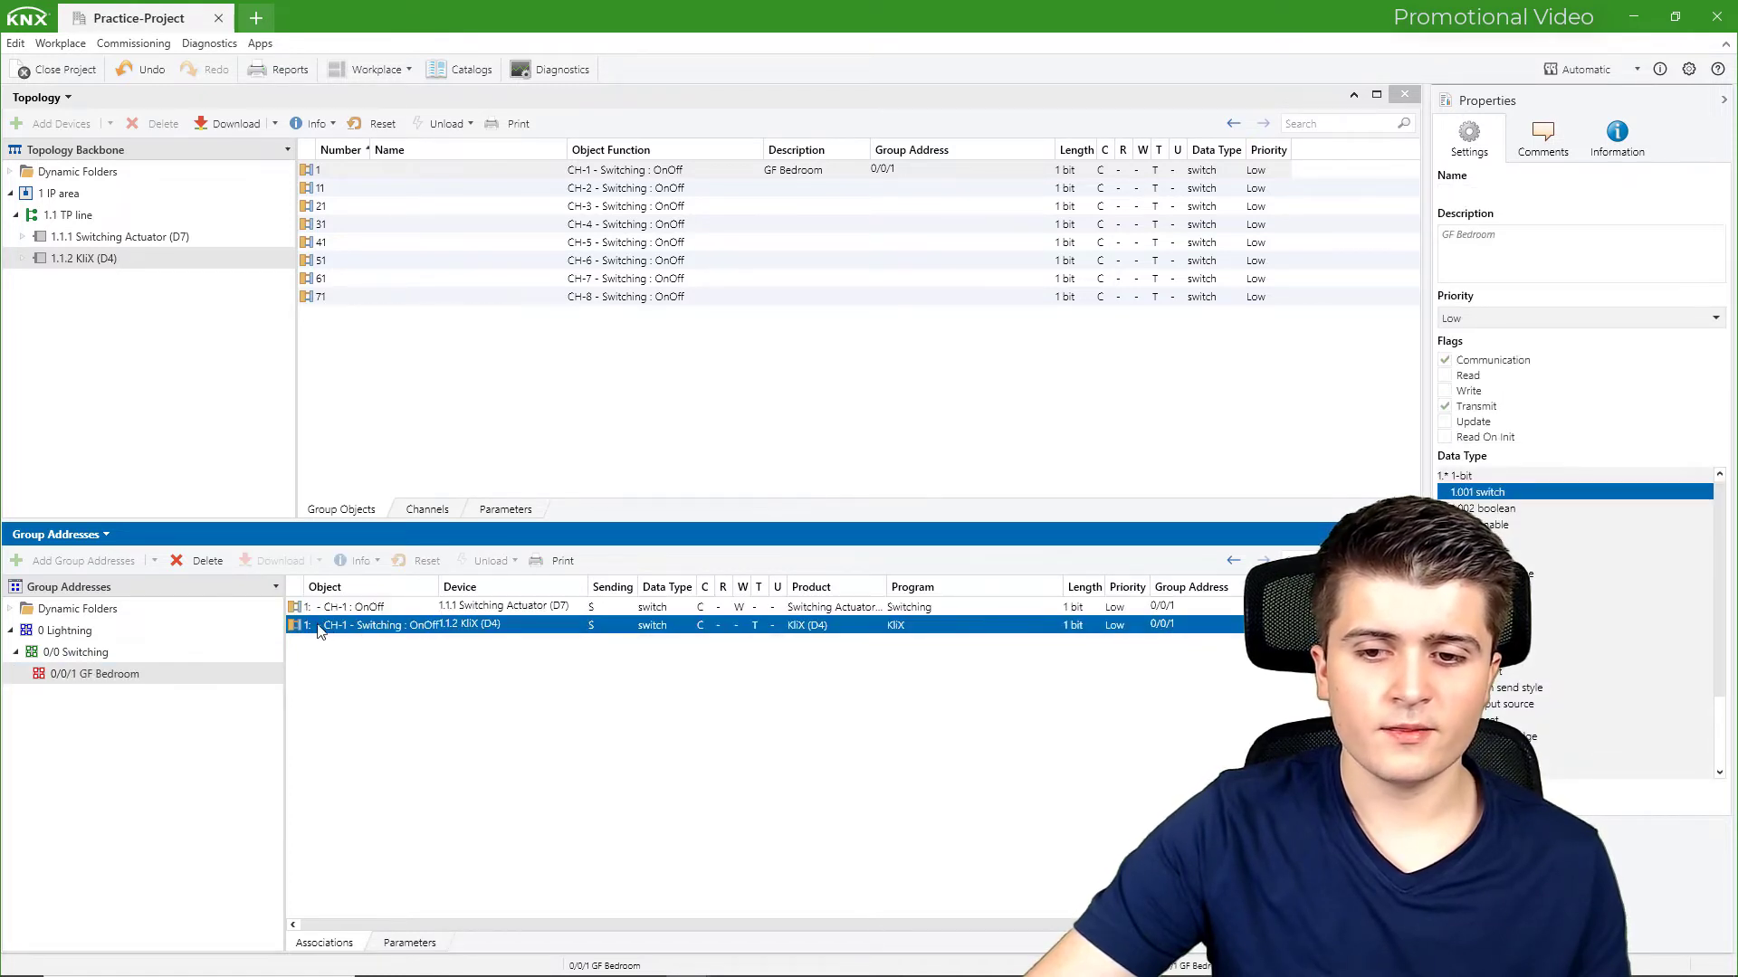
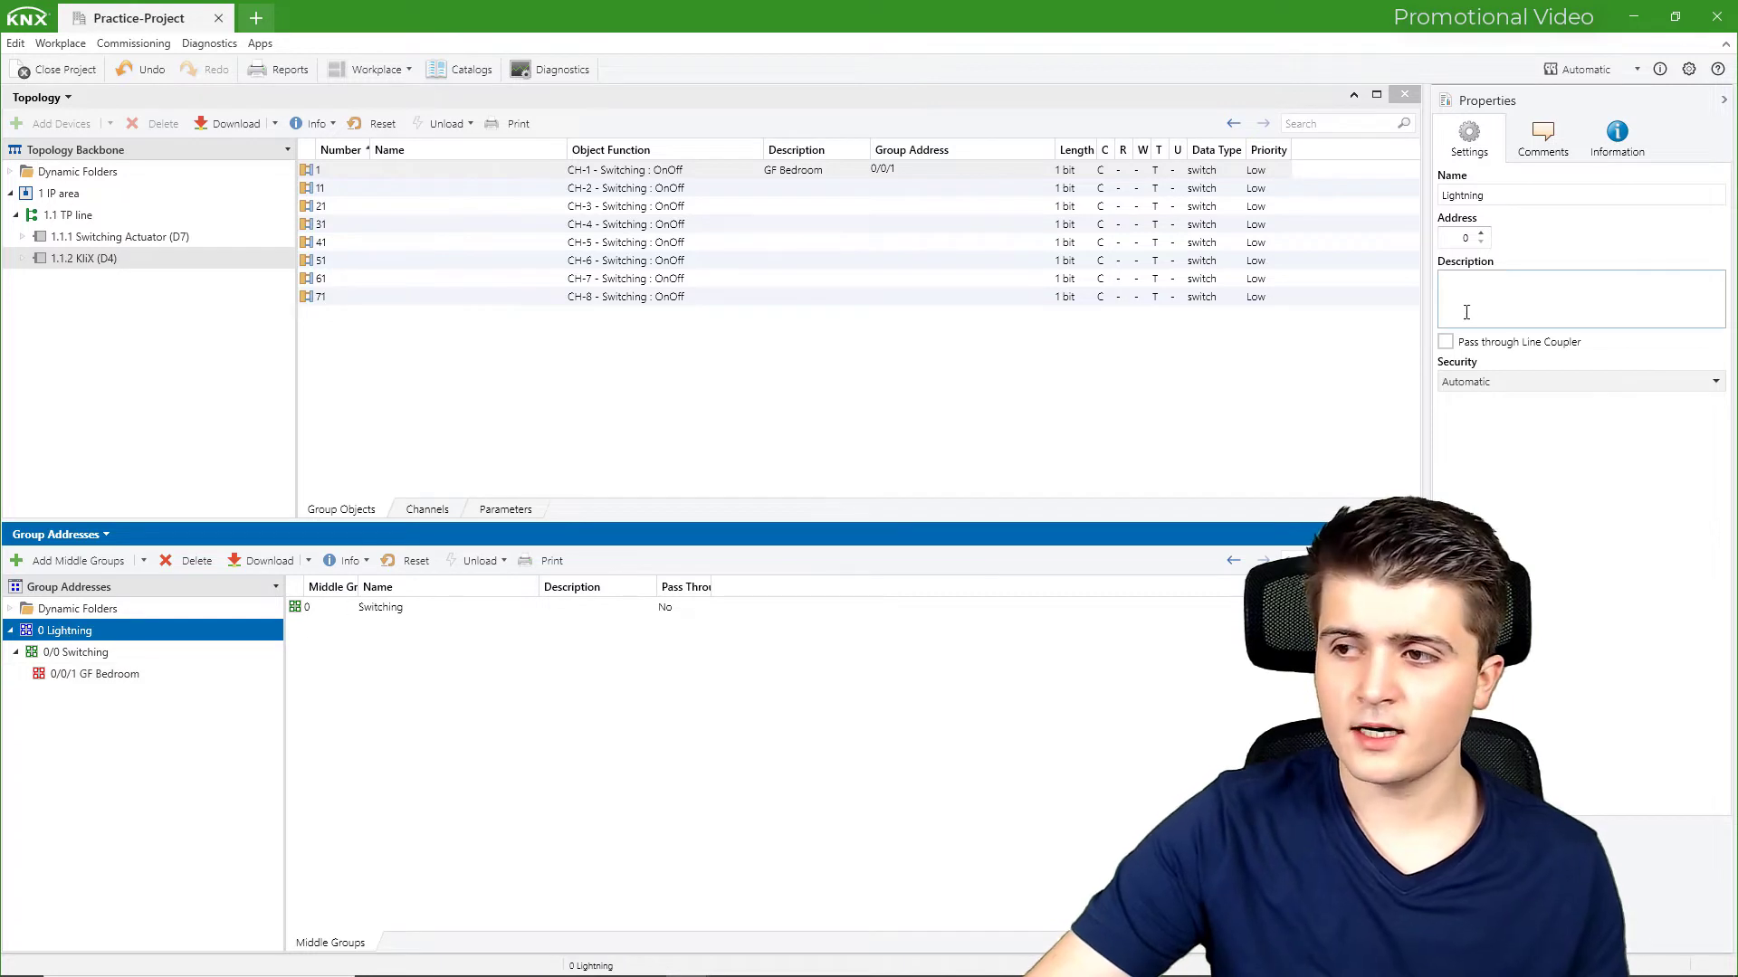
Set the address of the Lightning main group to 1
click(1480, 233)
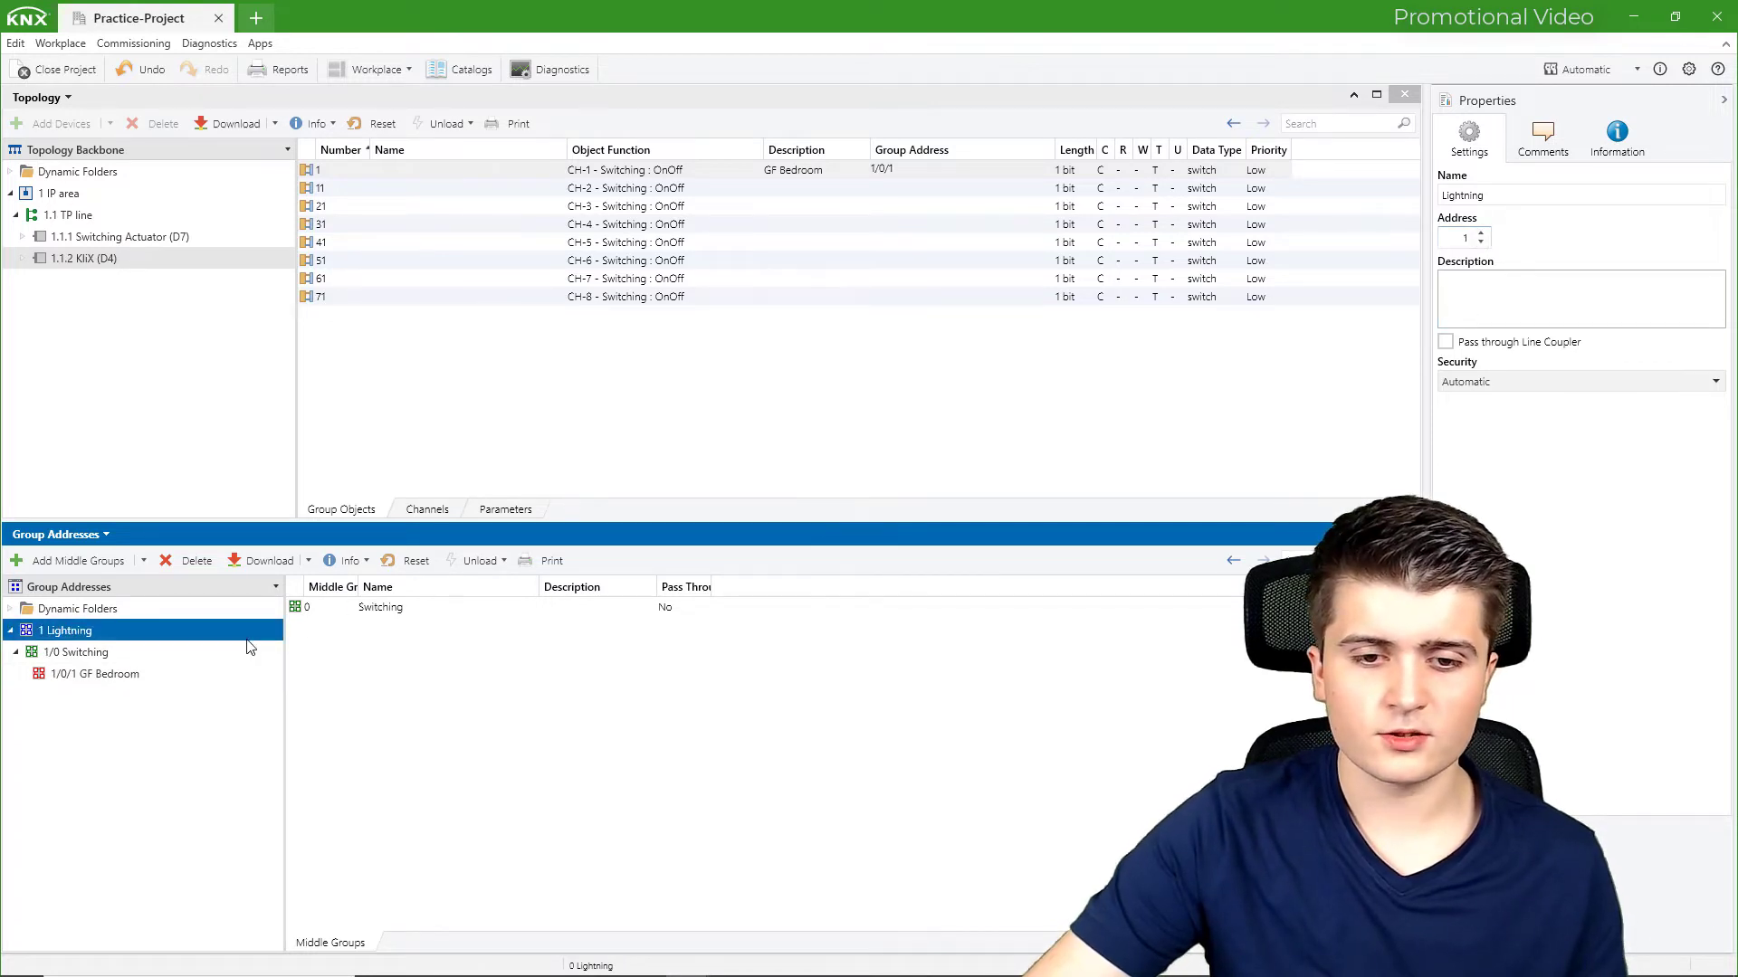
Set the address of the Switching middle group under Lightning to 1
click(102, 675)
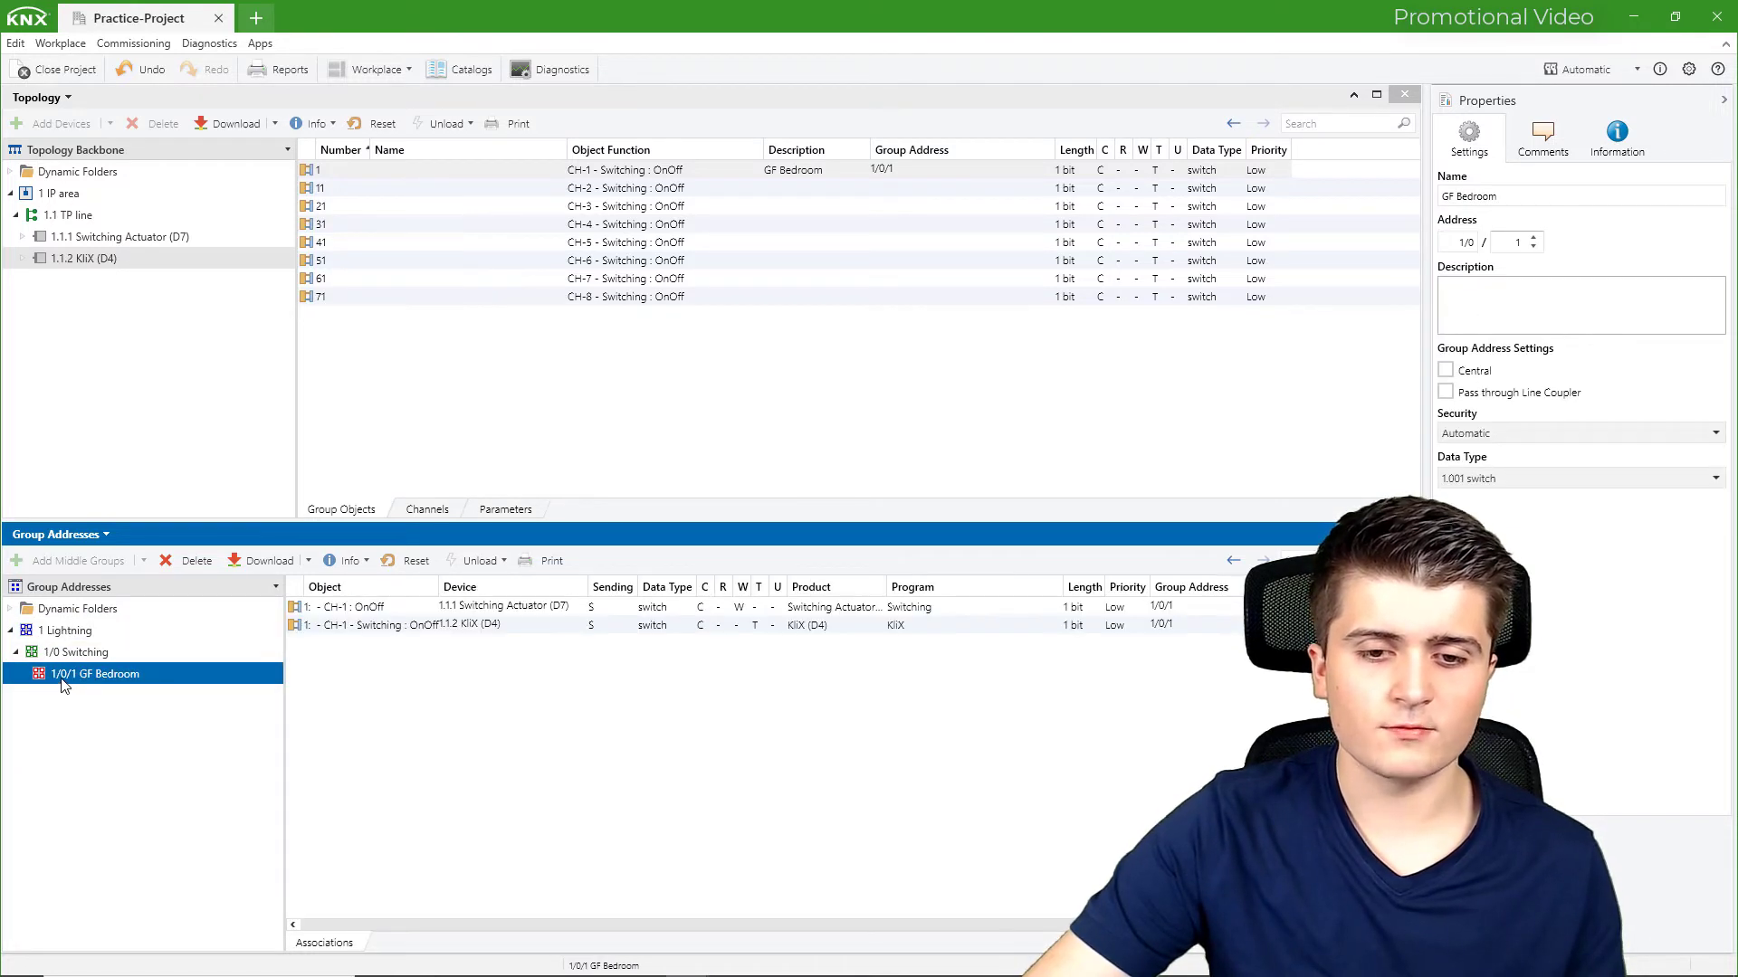
click(77, 653)
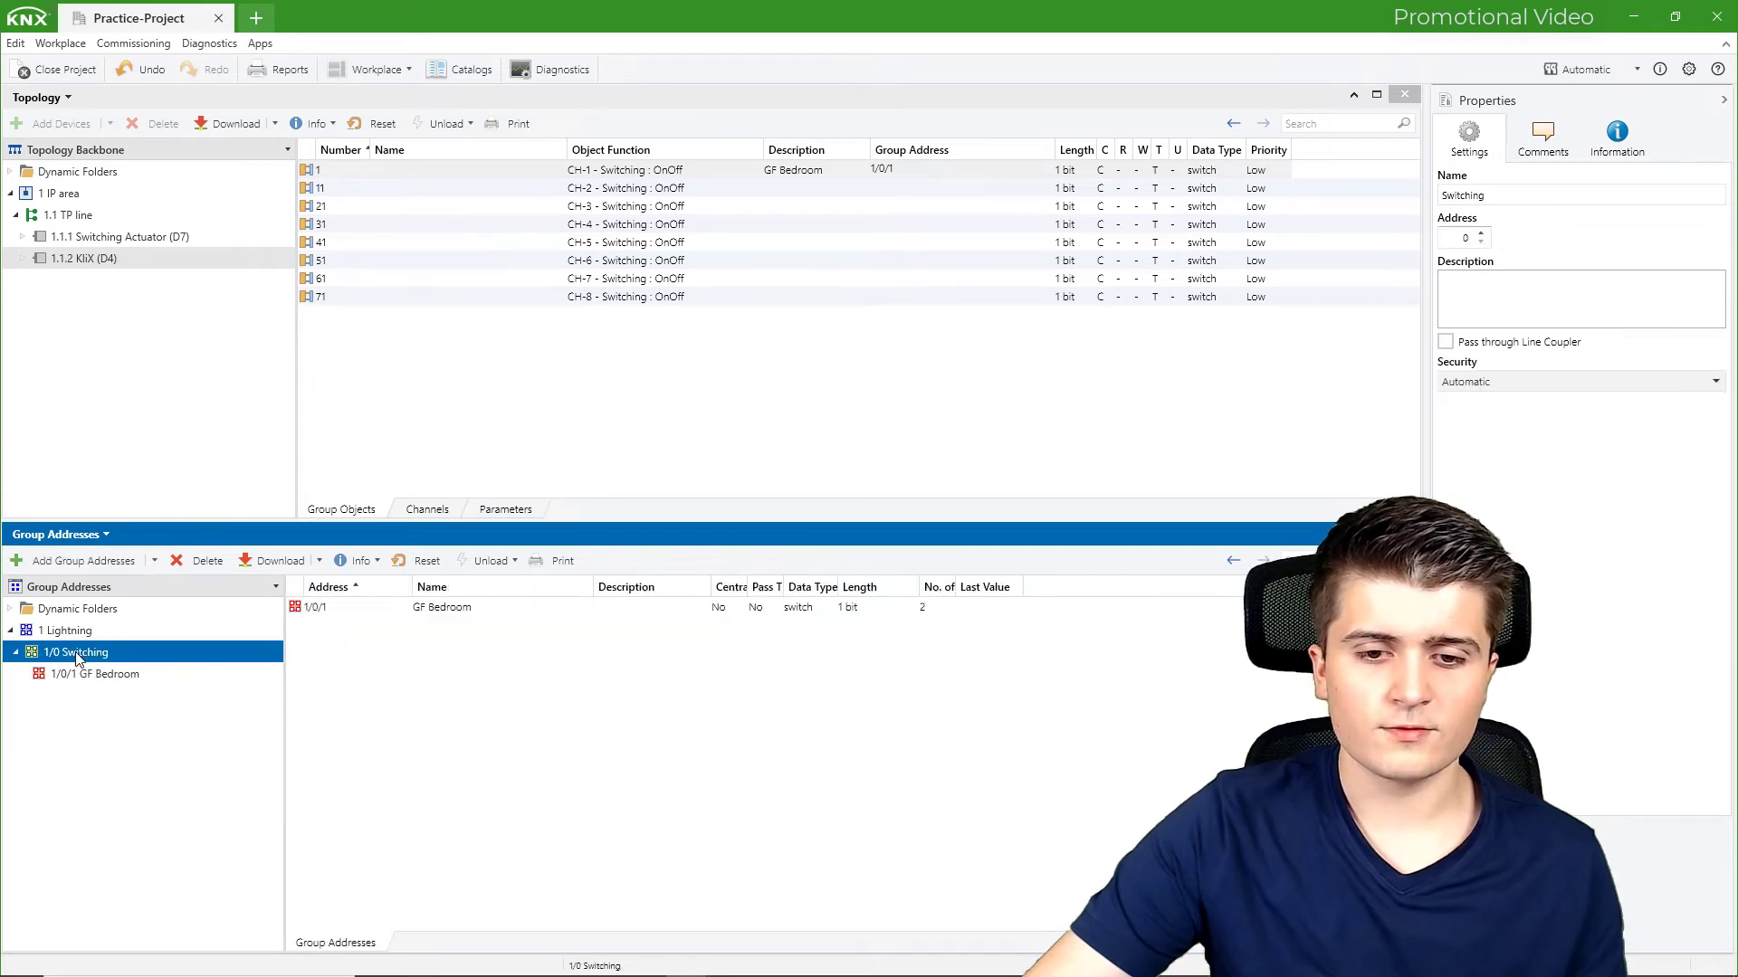
click(1482, 237)
scroll(1481, 237, up, 7)
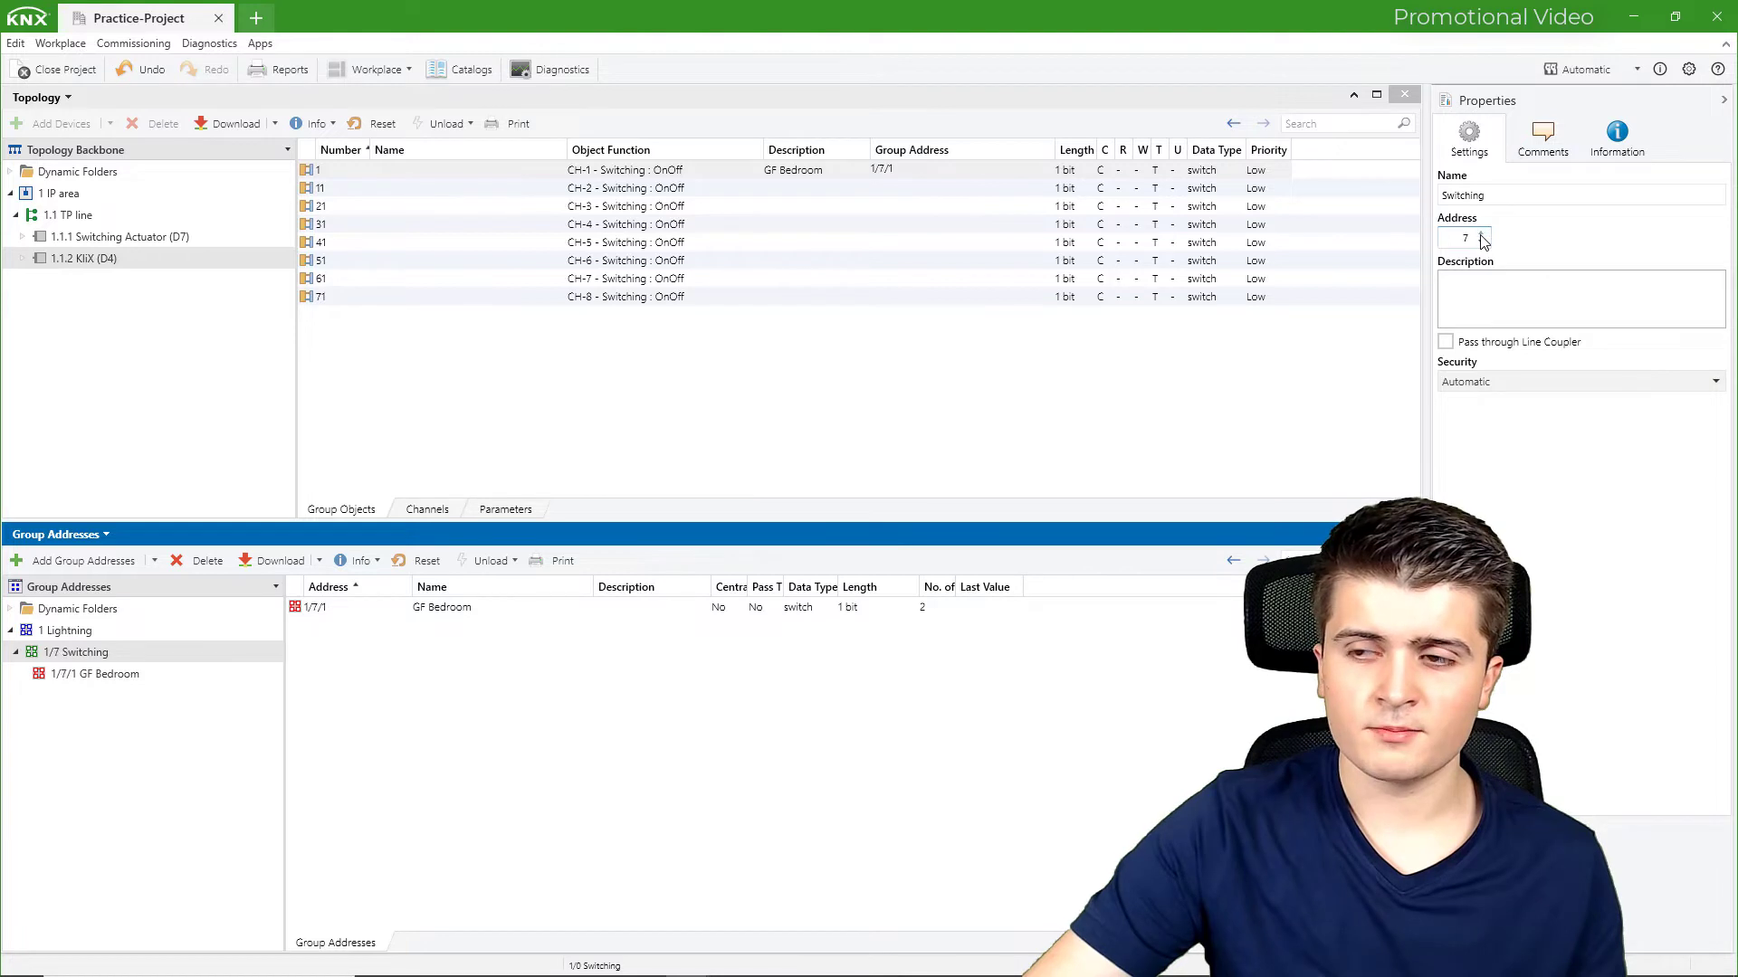
scroll(1482, 237, down, 5)
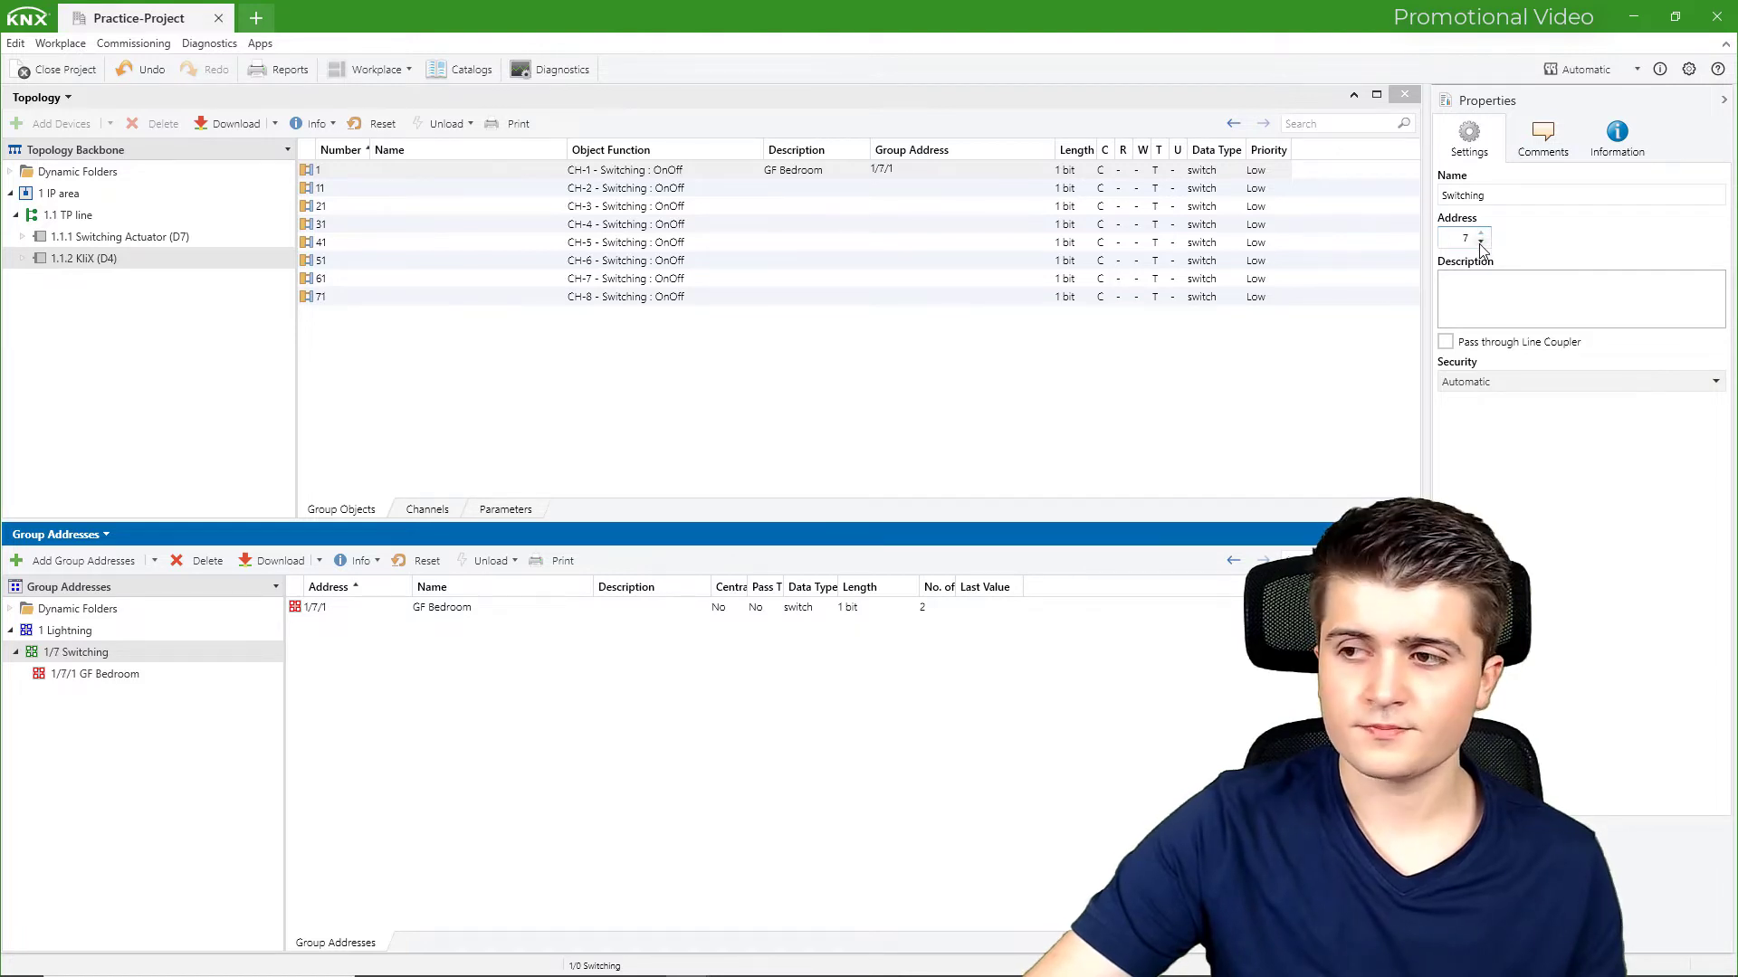
scroll(1484, 250, down, 1)
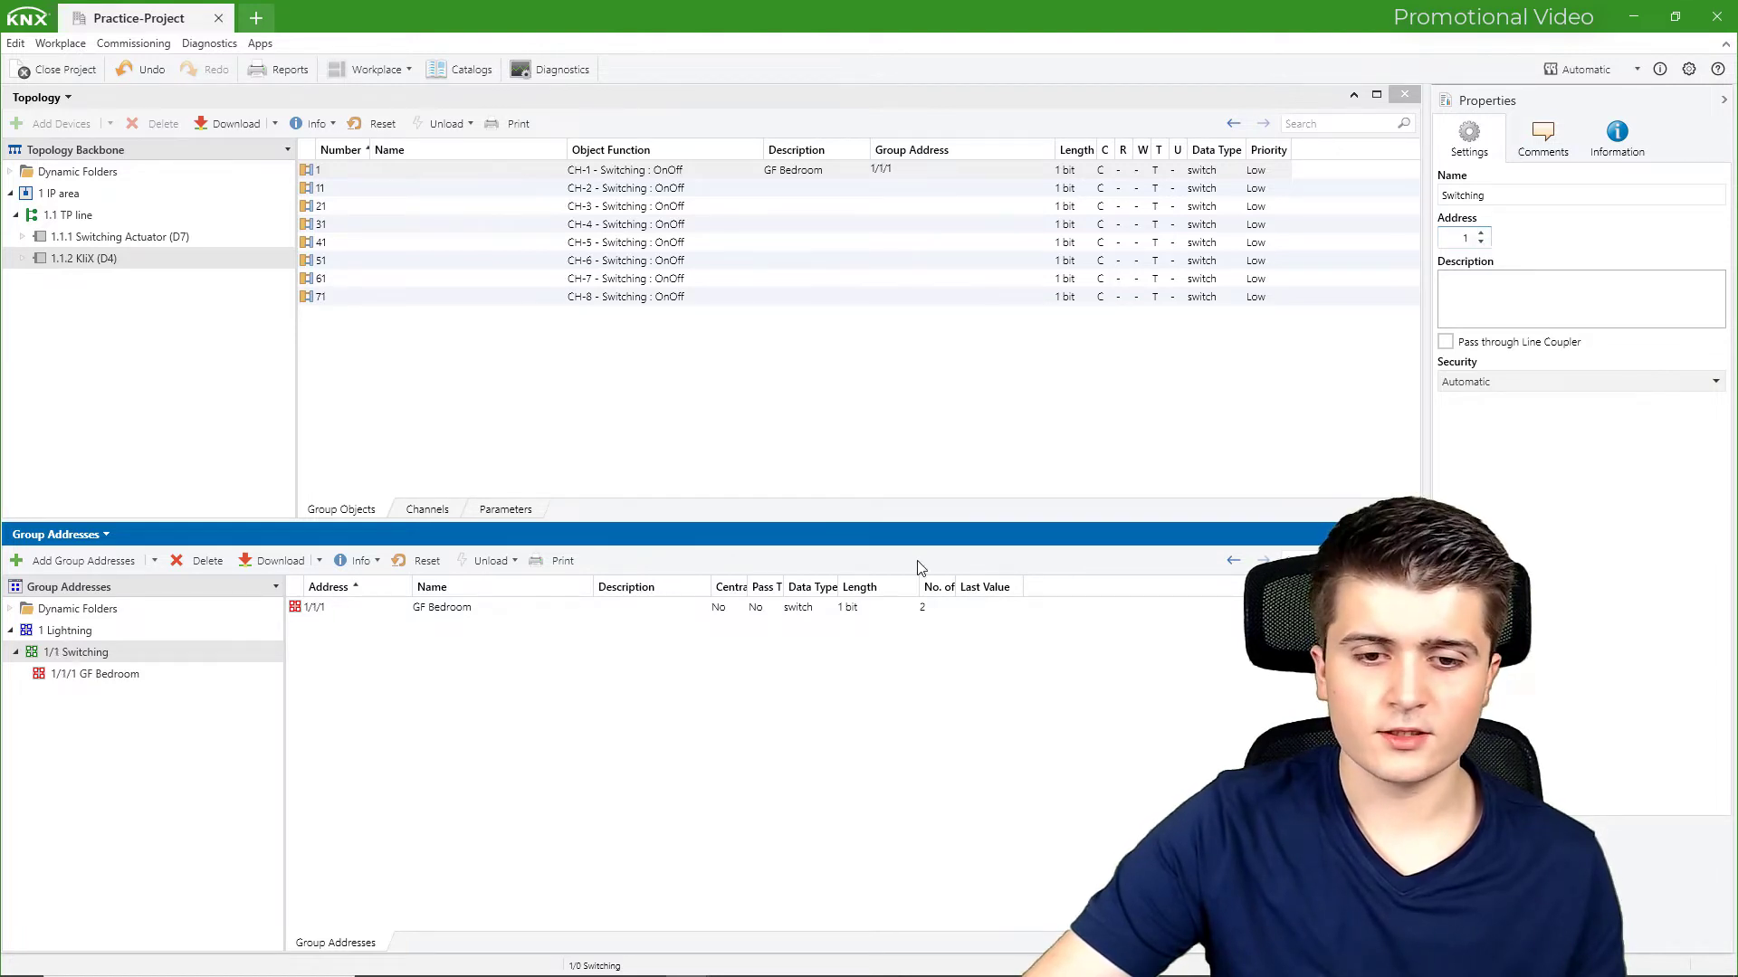
Set the last number of the GF Bedroom group address to 255
click(136, 674)
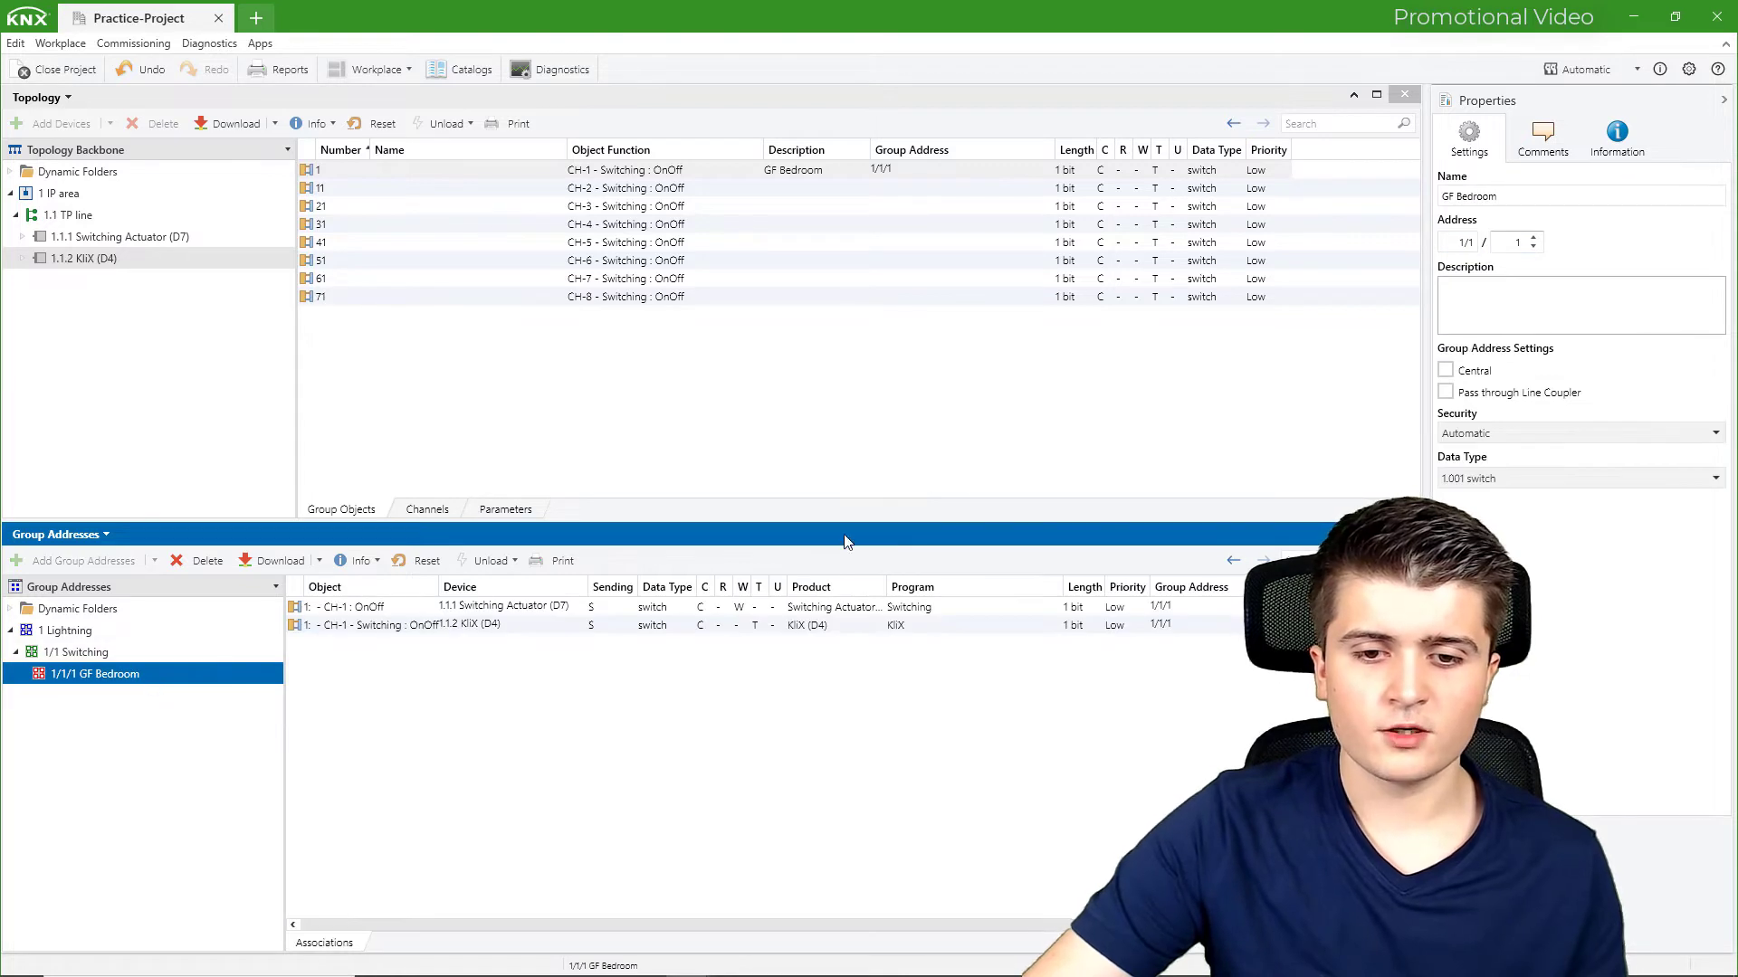
click(1533, 238)
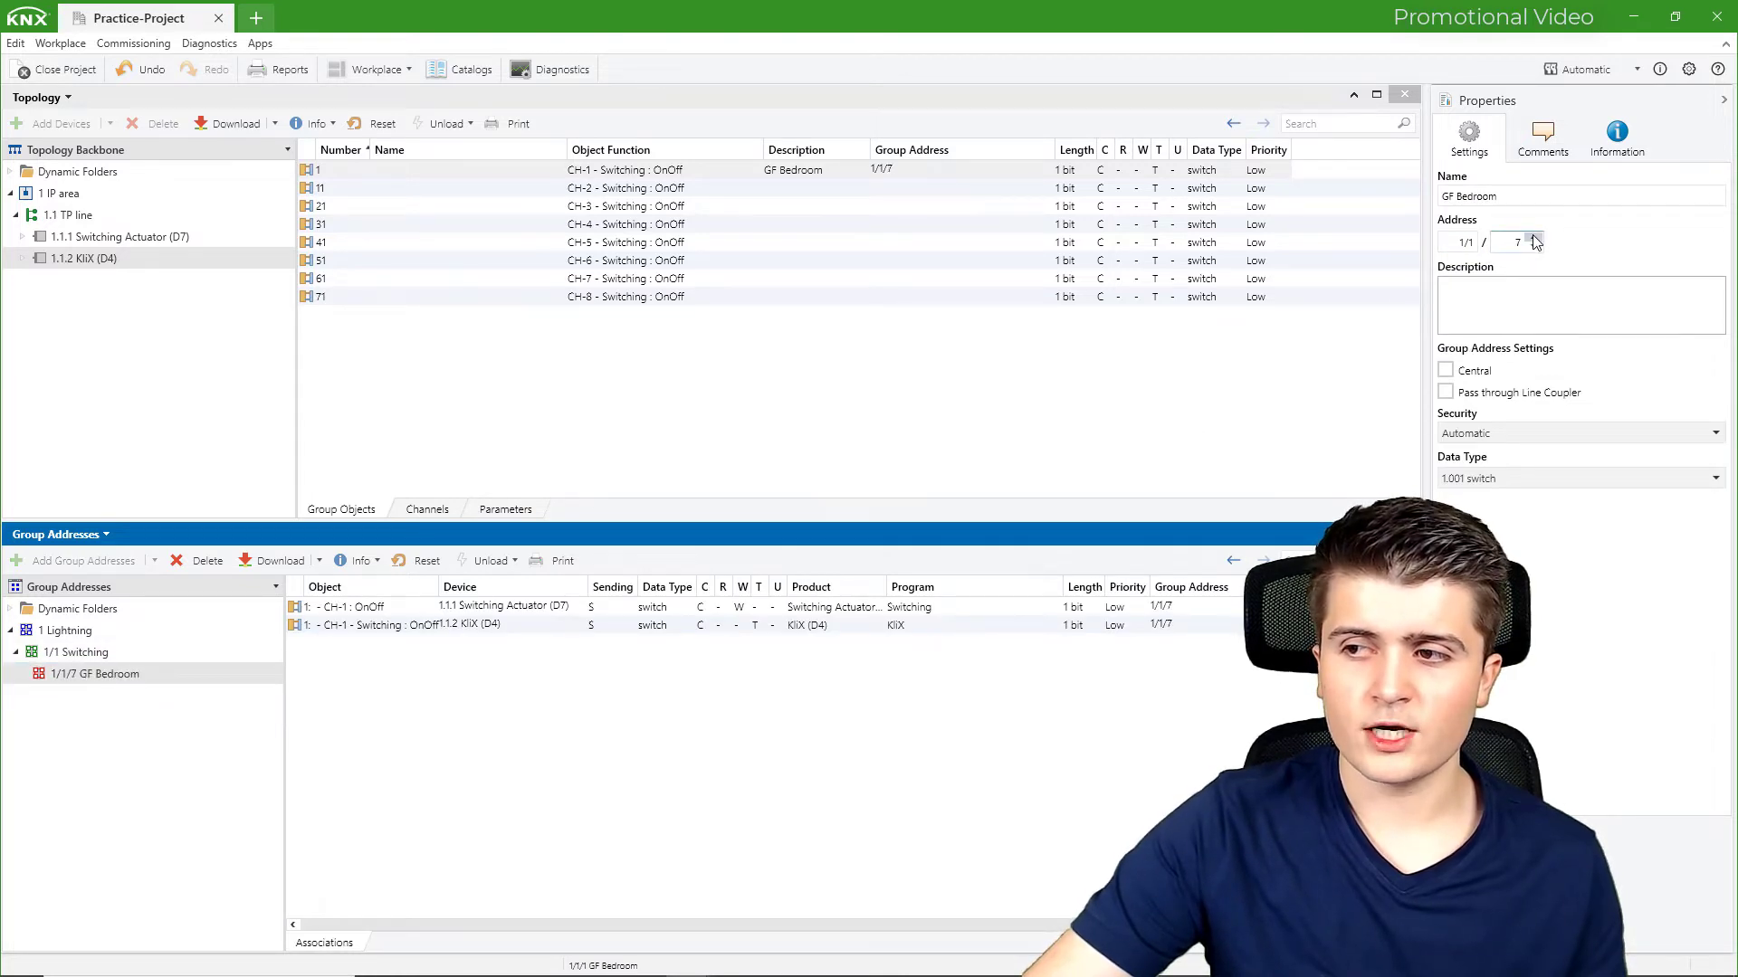
scroll(1535, 241, up, 19)
scroll(1536, 242, up, 20)
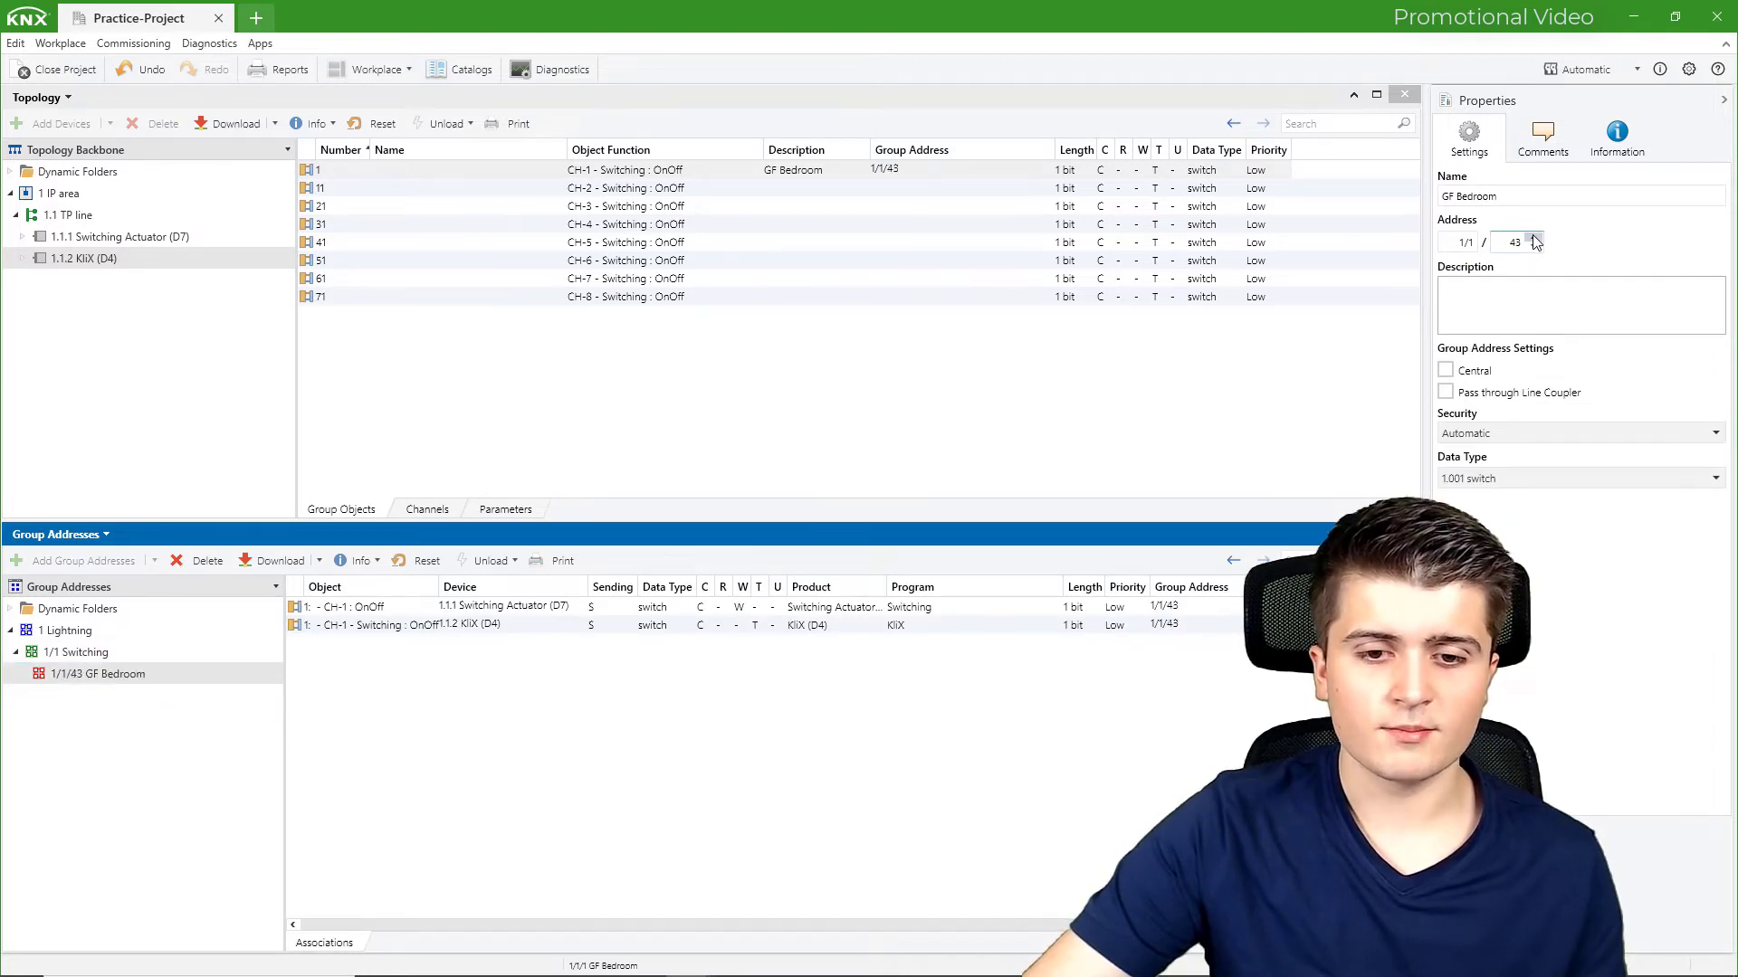
double_click(1508, 242)
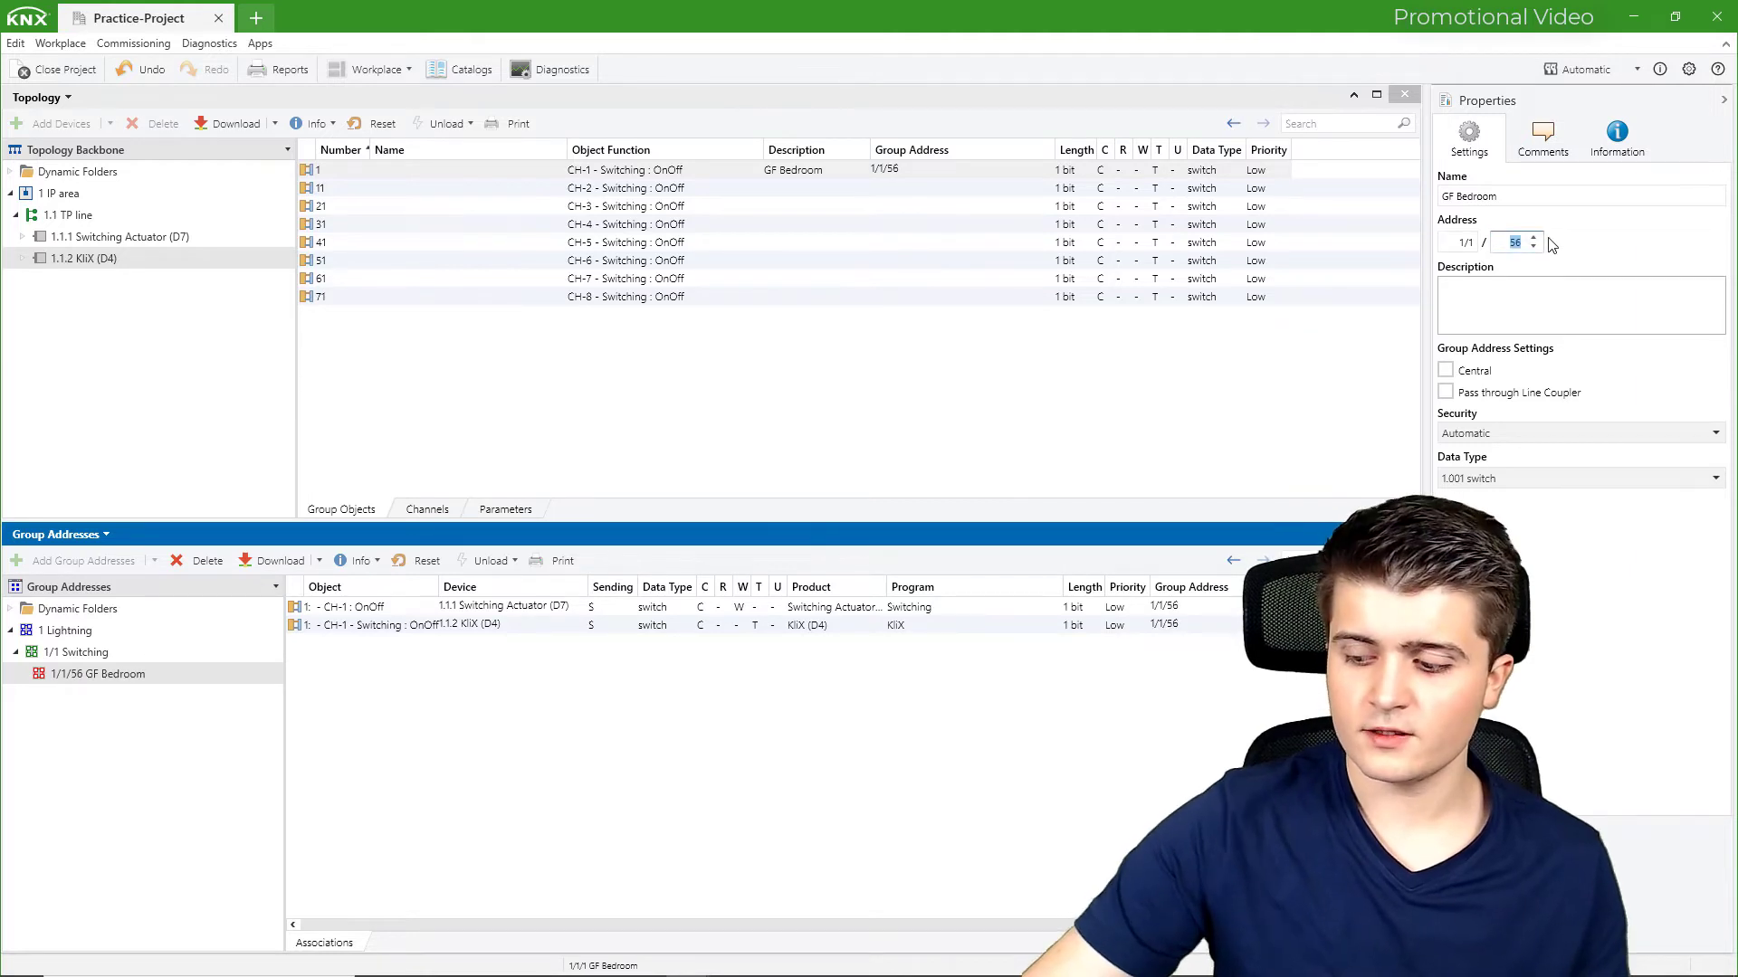
text(255)
key(Return)
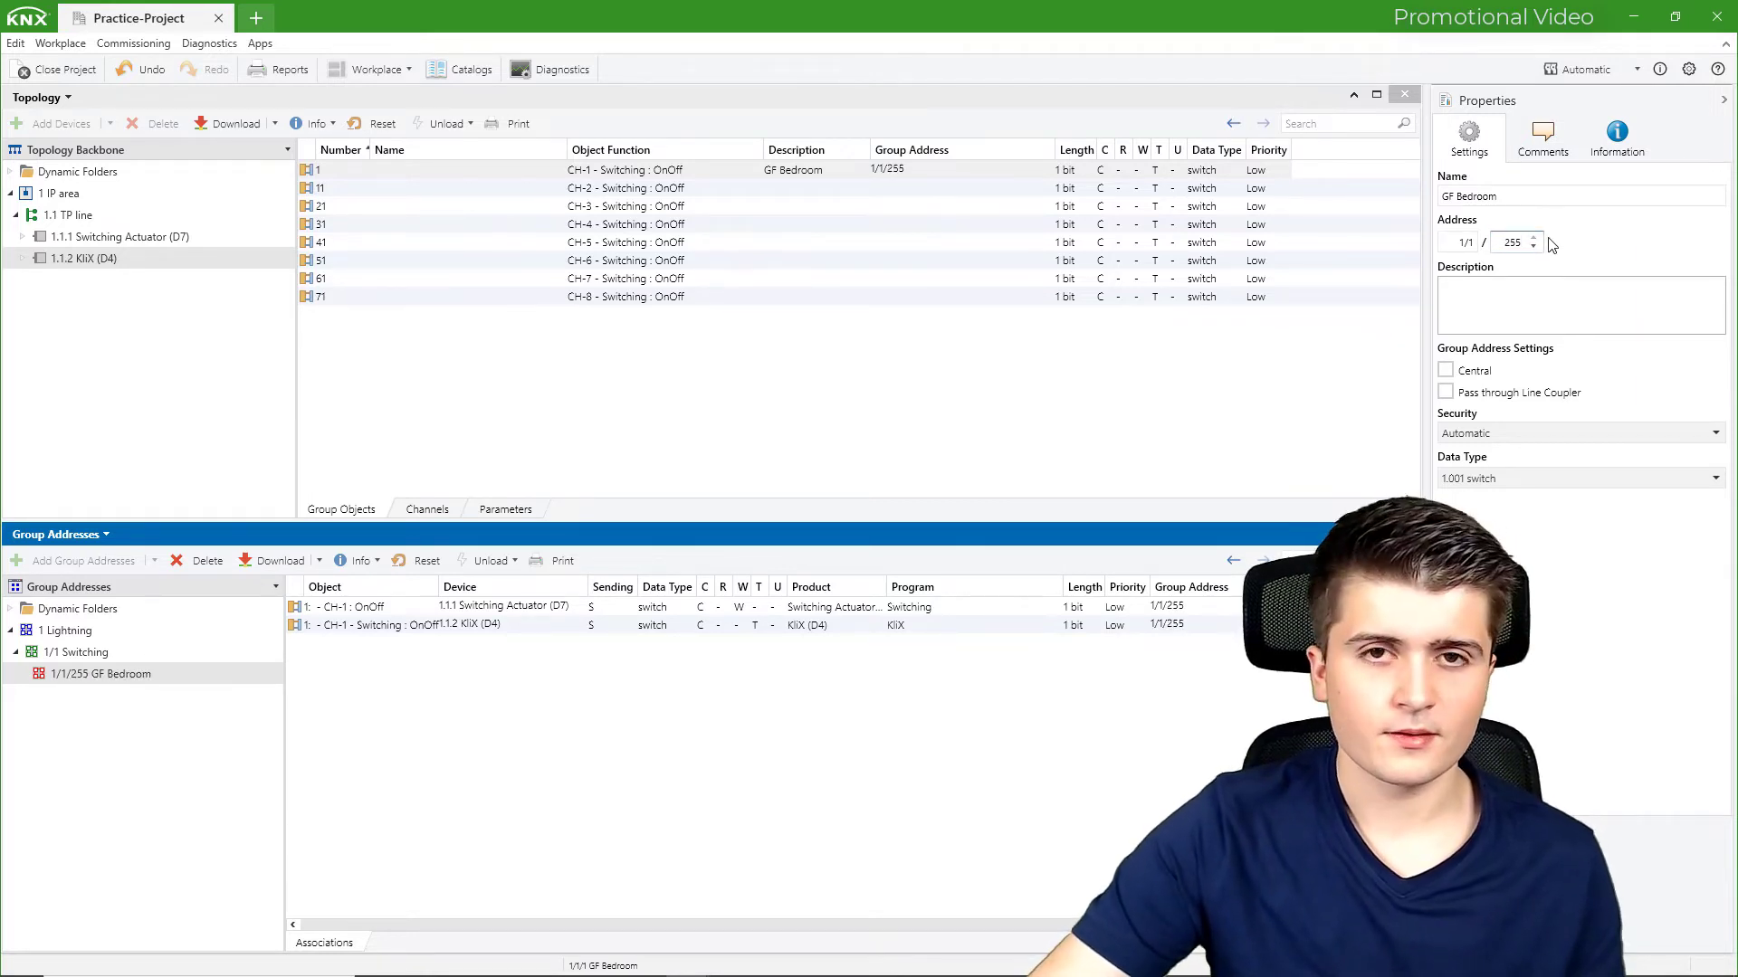
Raise the address of the Lightning main group to 31
click(147, 638)
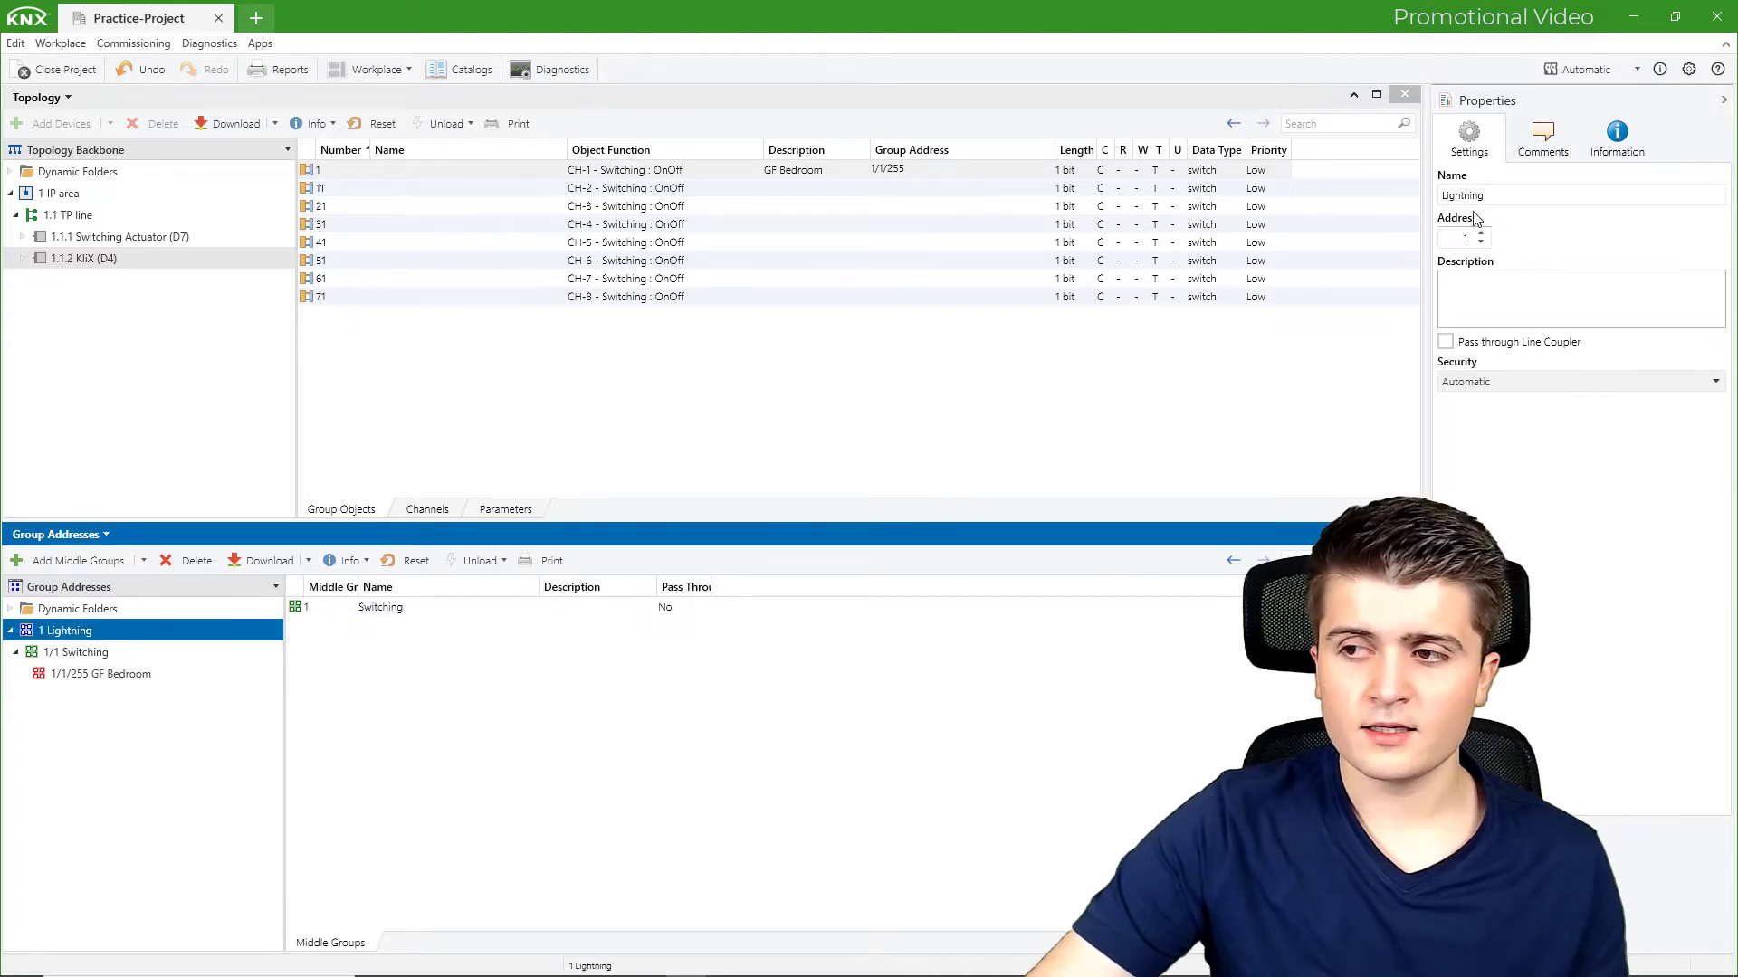
click(1481, 233)
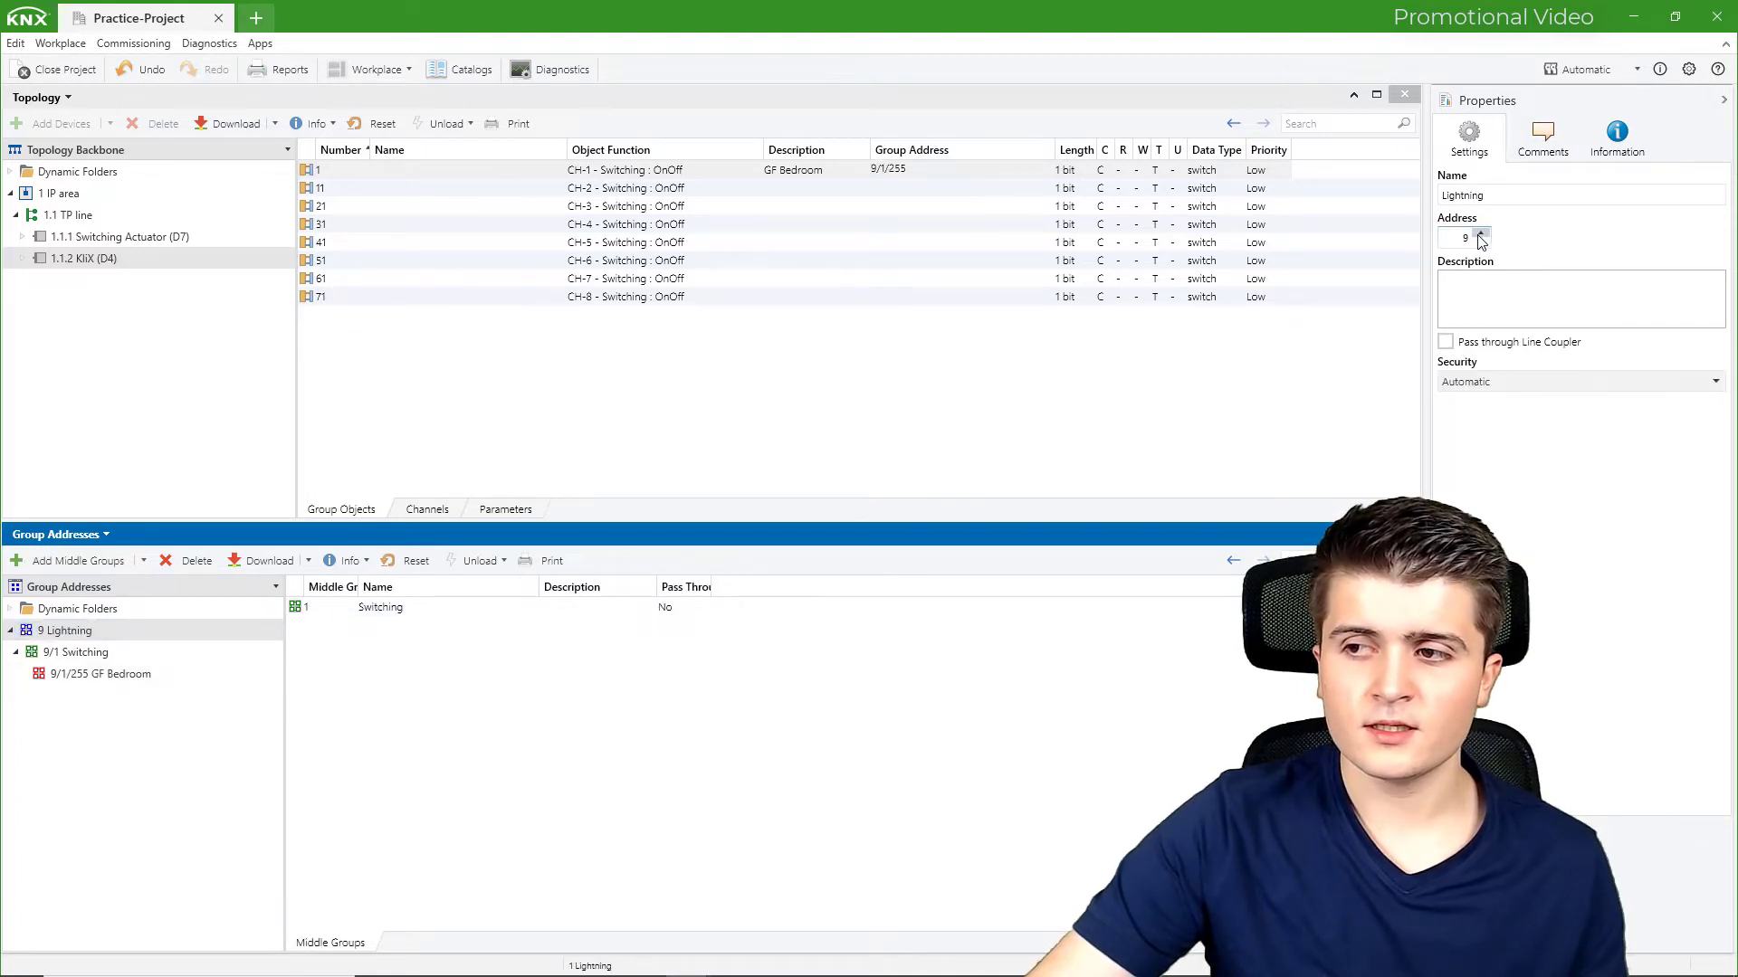
click(1482, 235)
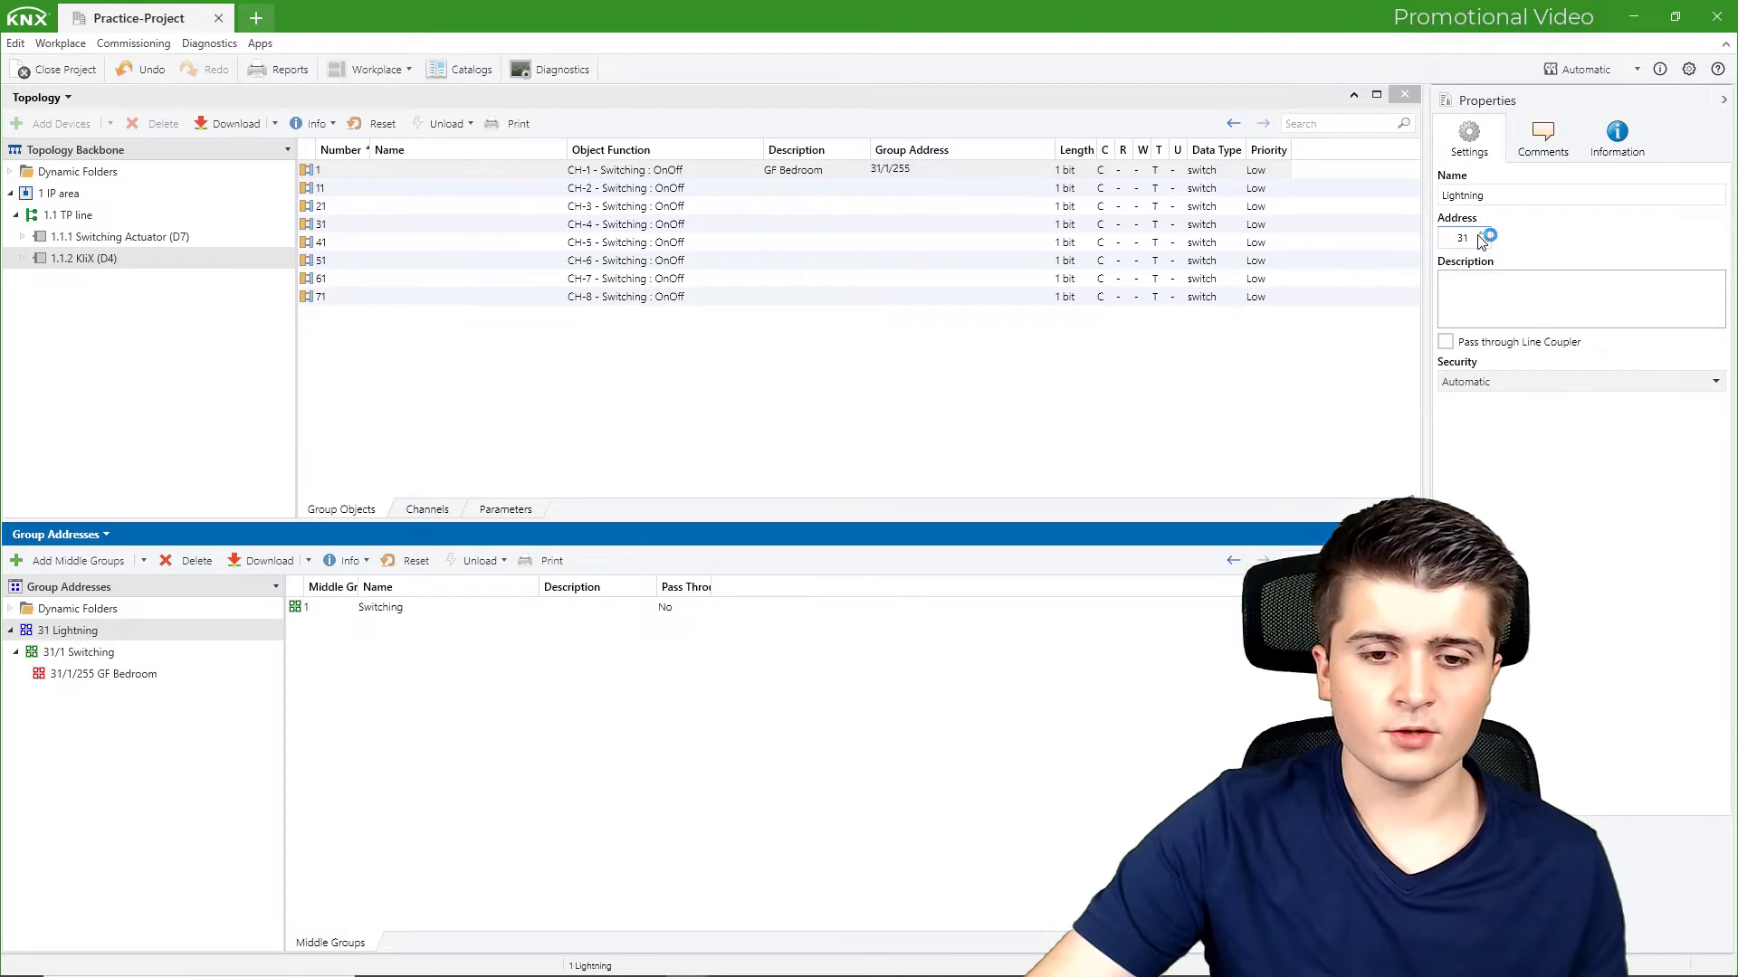
Try setting the last number of the GF Bedroom group address to 1, and undo that change
click(90, 673)
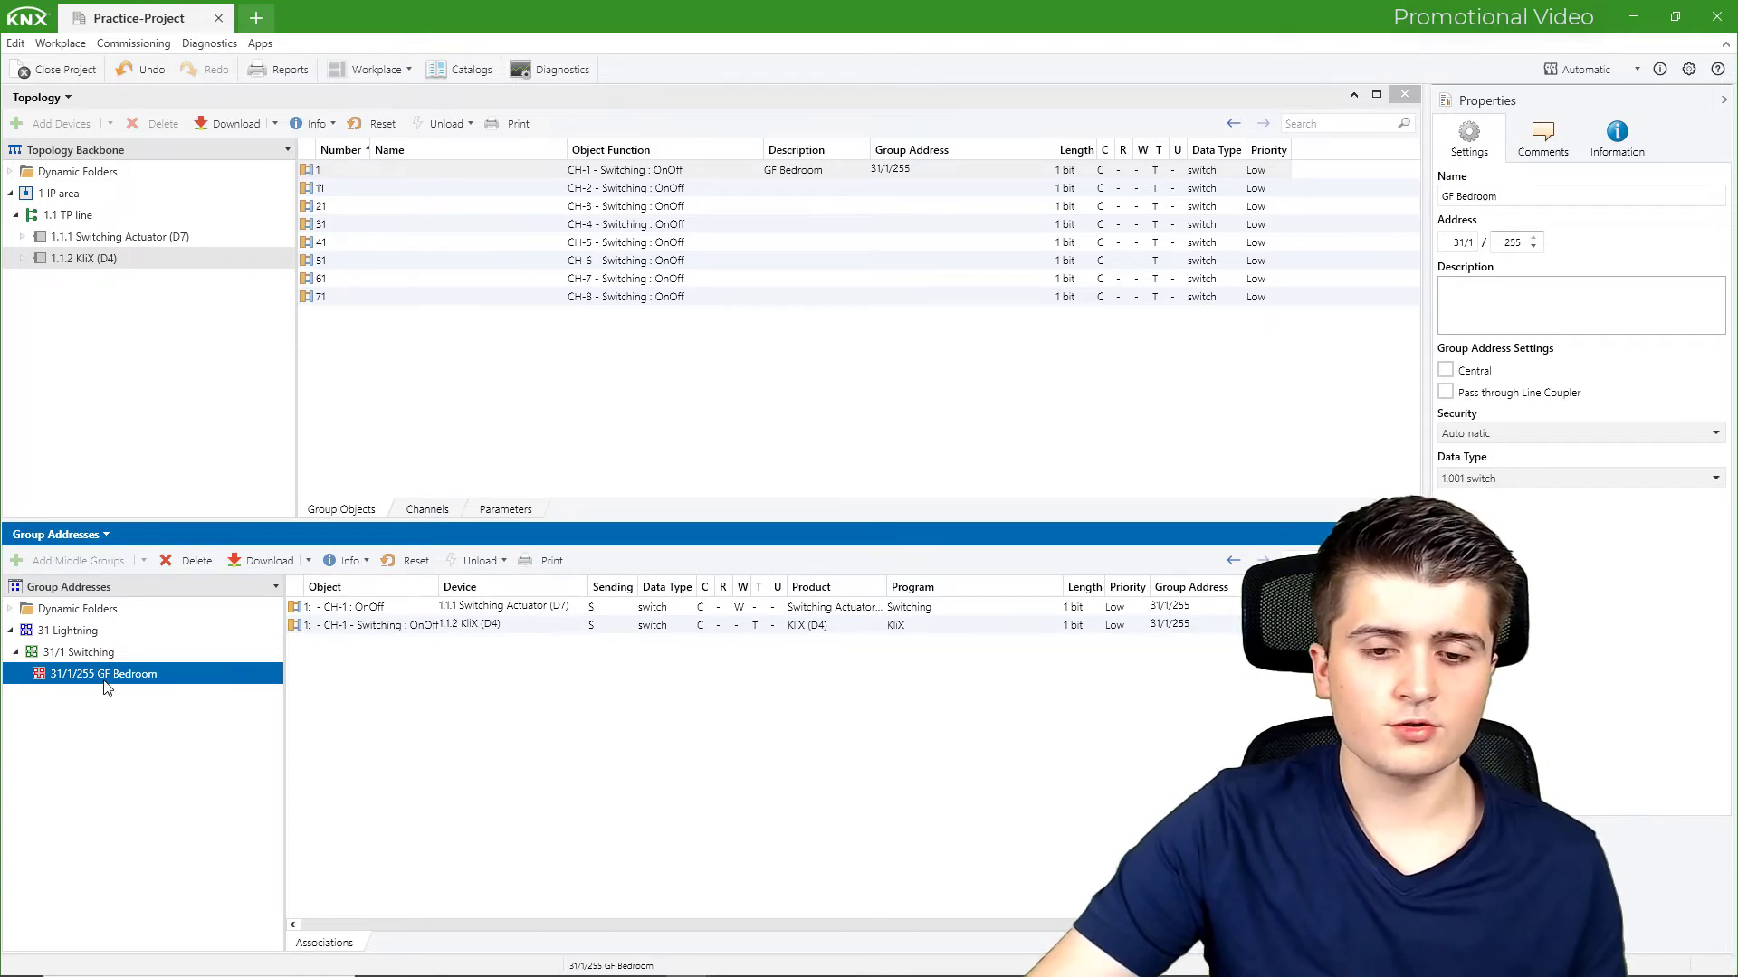
click(1513, 242)
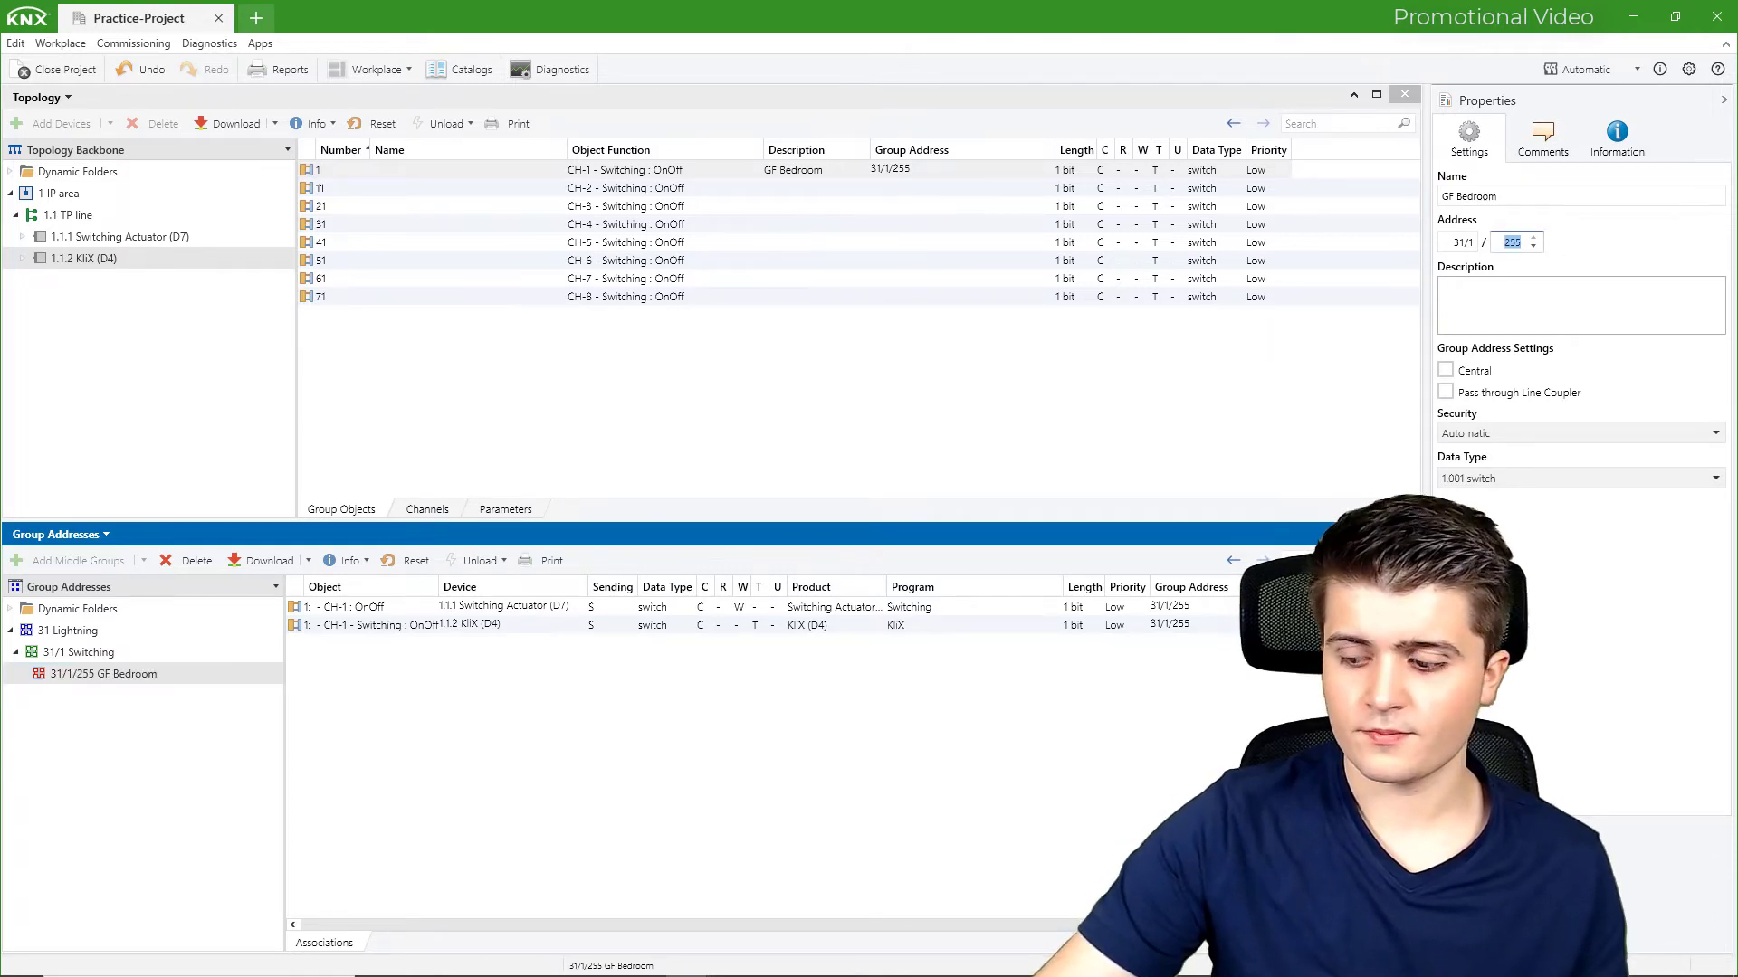
double_click(1512, 242)
text(1)
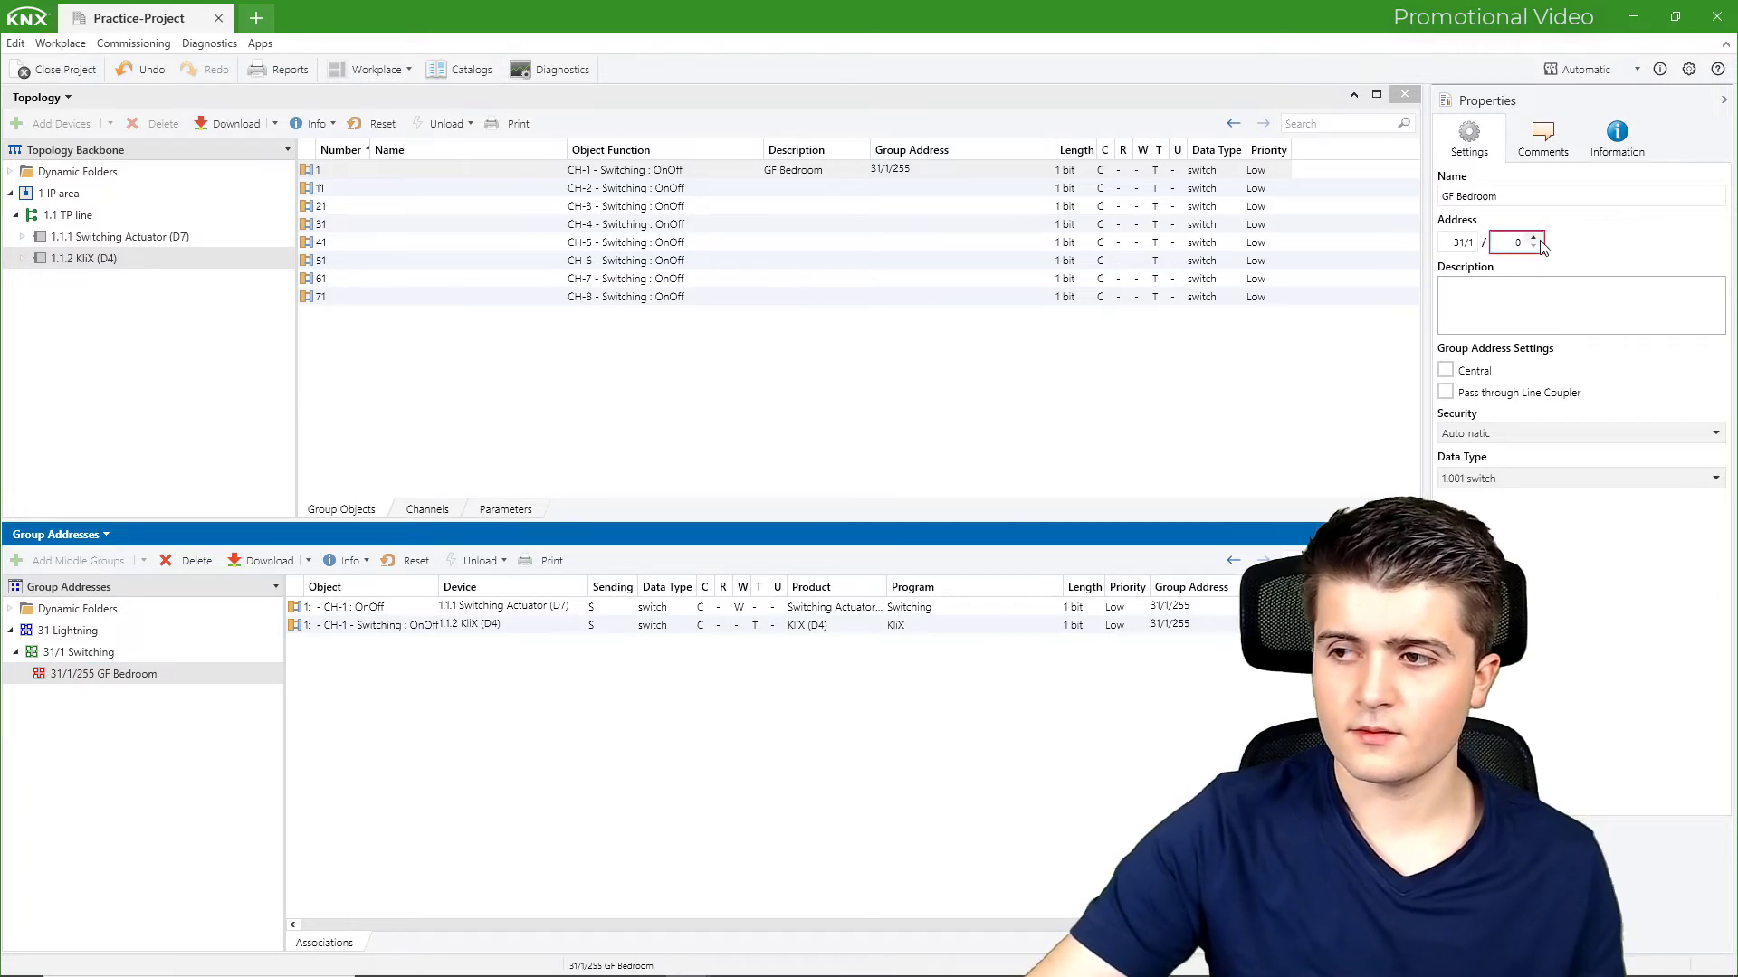
key(Return)
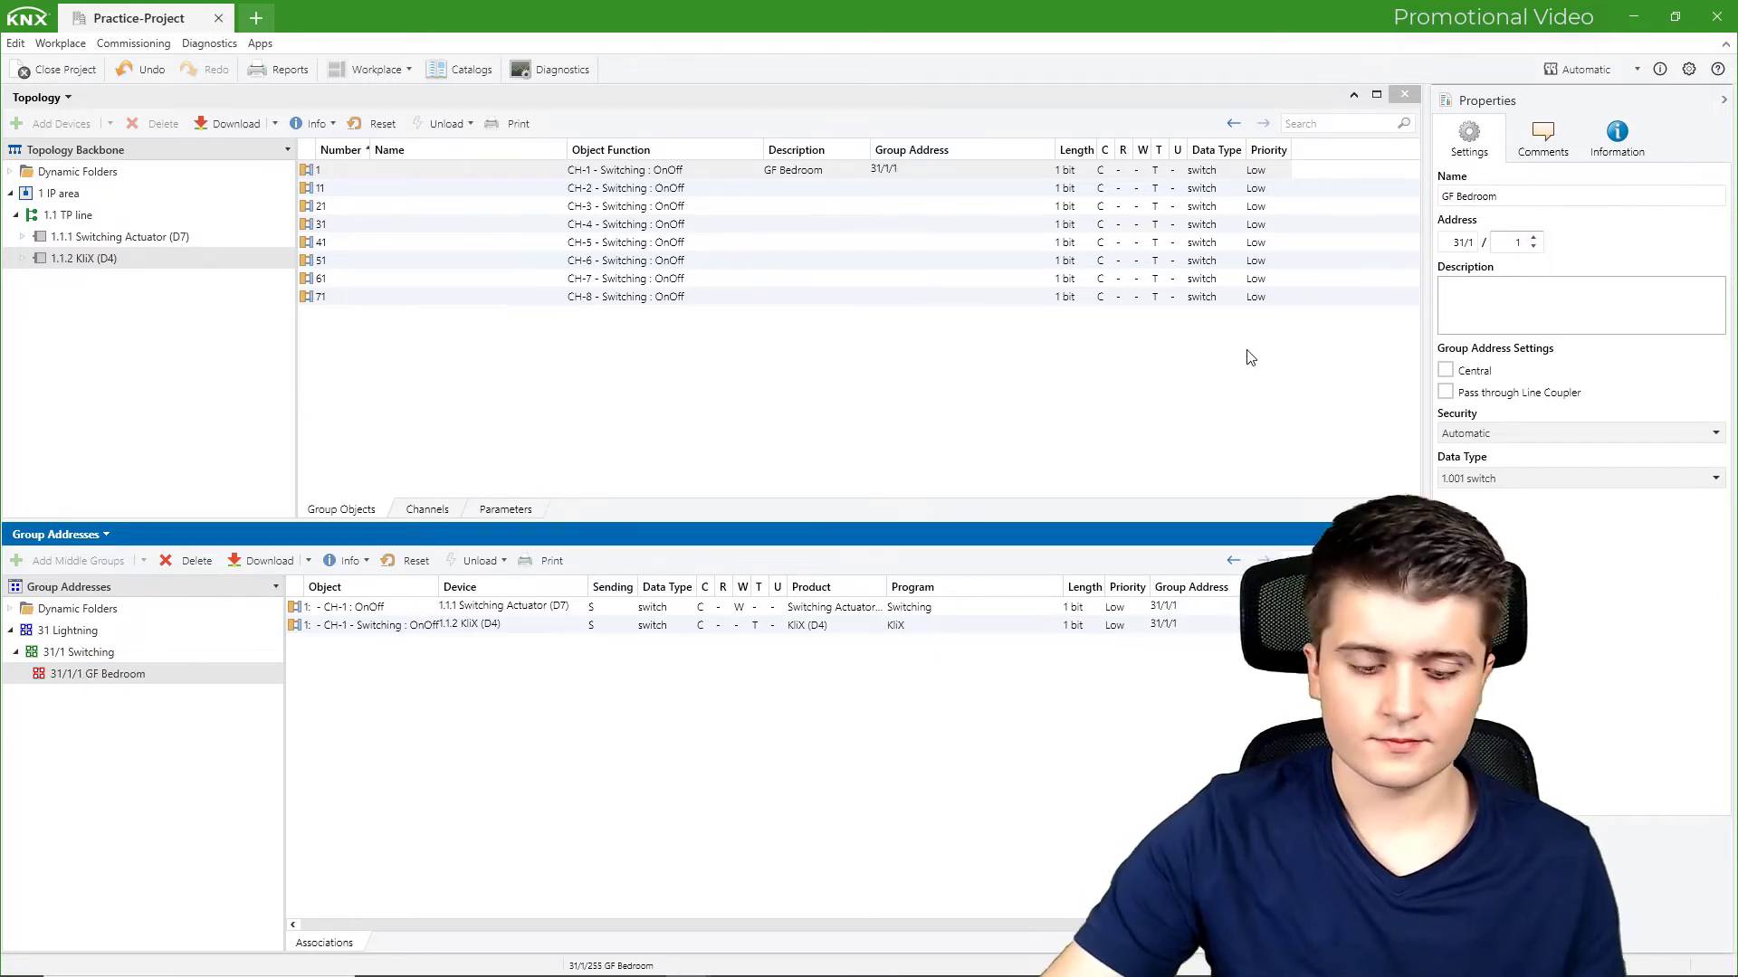
key(ctrl+z)
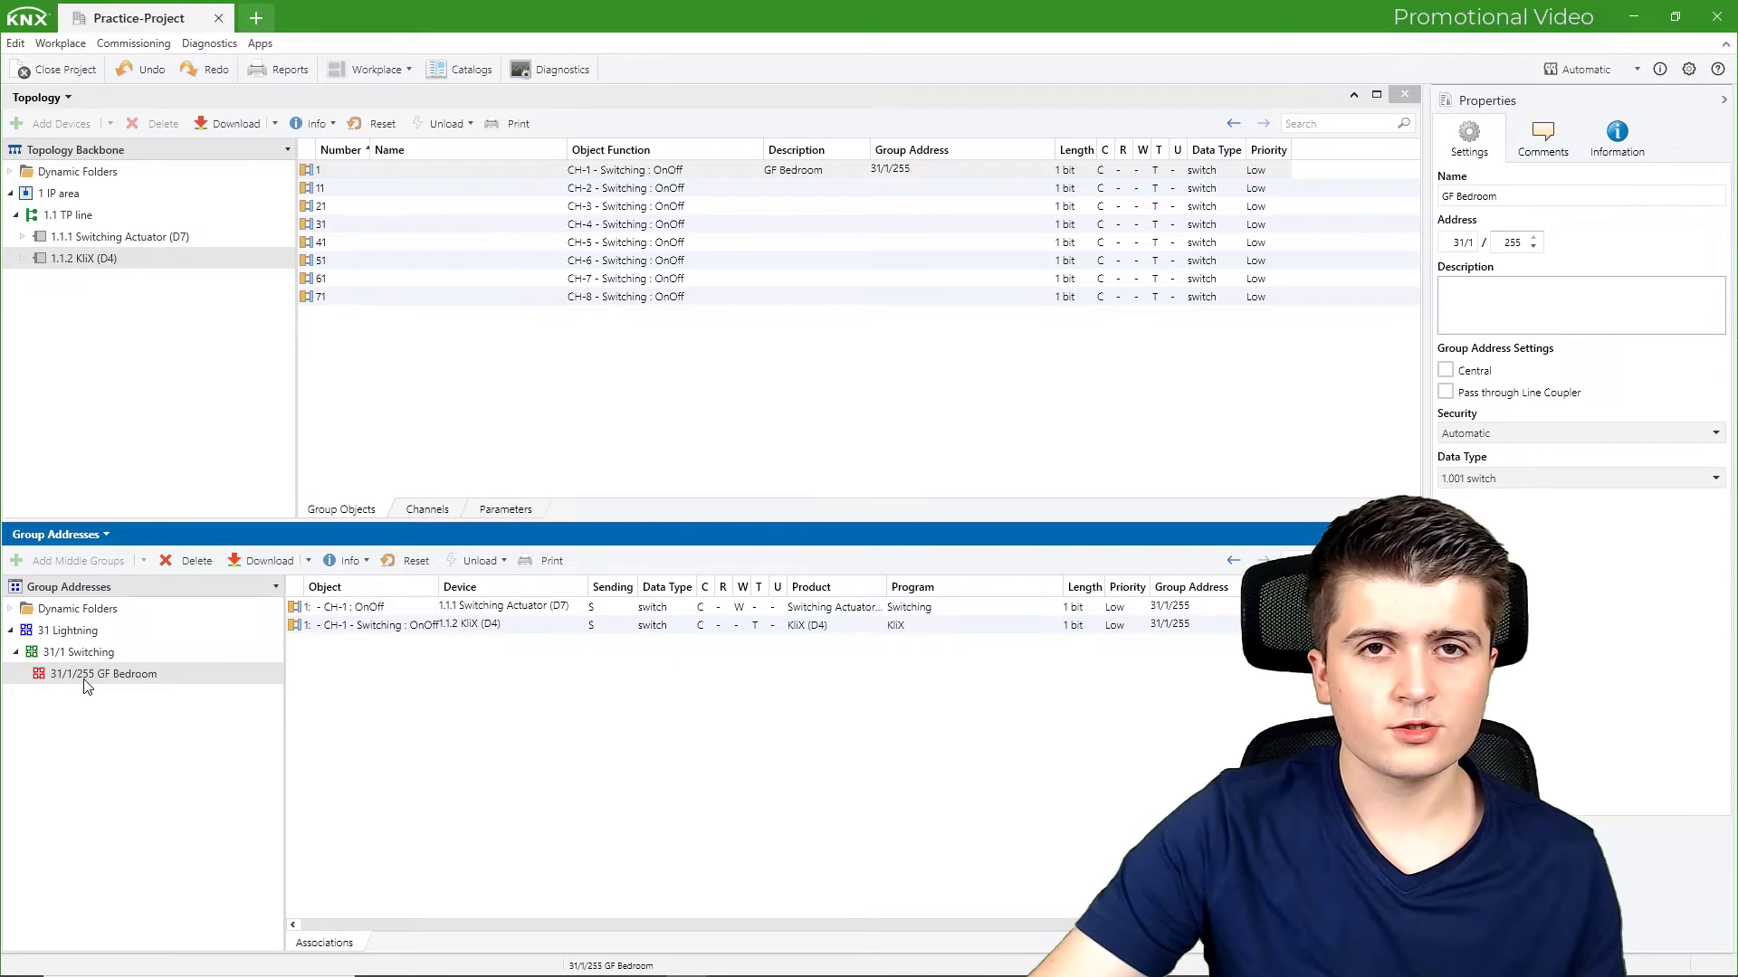
click(92, 717)
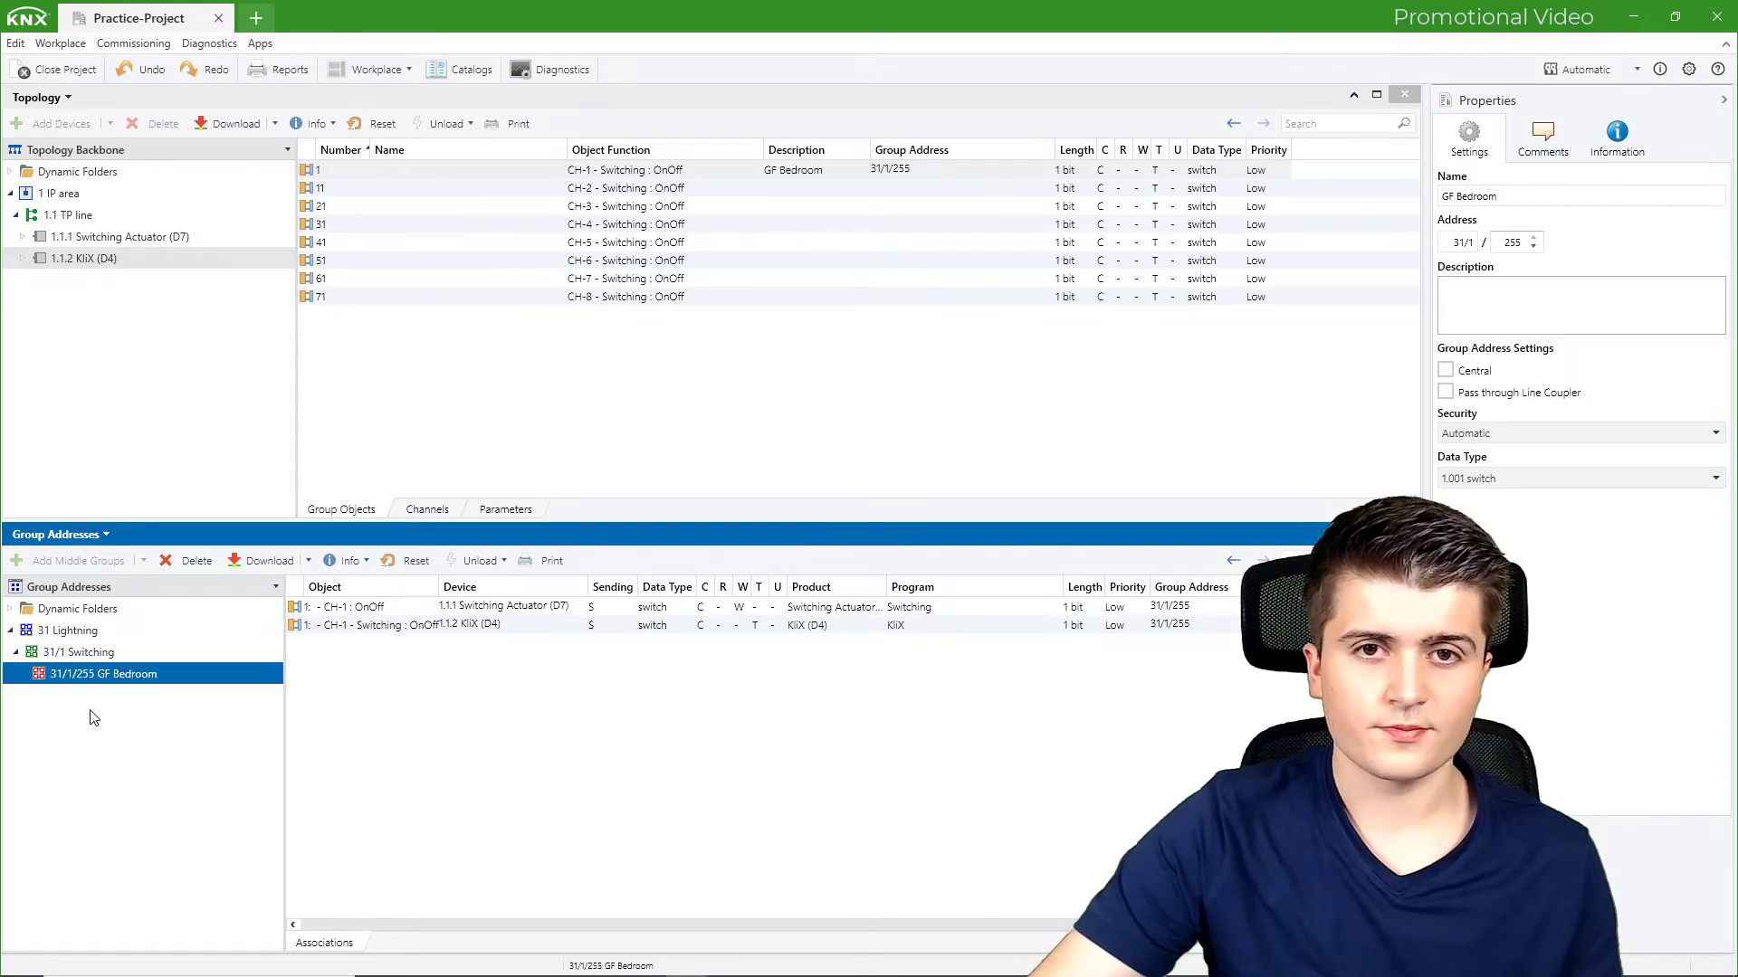